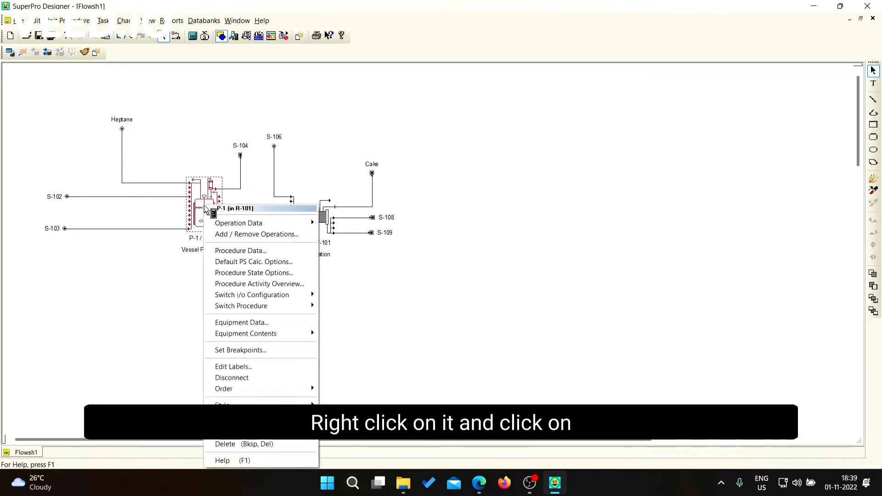
Step: In P-1's Charge Heptane operation, charge using input stream In #2: Heptane and set the amount by volume to 1200 L
{"action": "mouse_move", "coordinate": [252, 227]}
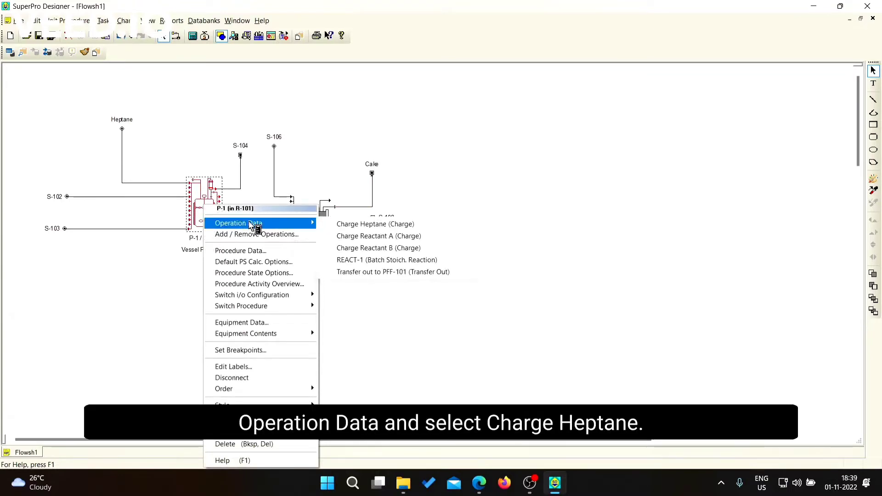
{"action": "left_click", "coordinate": [358, 225]}
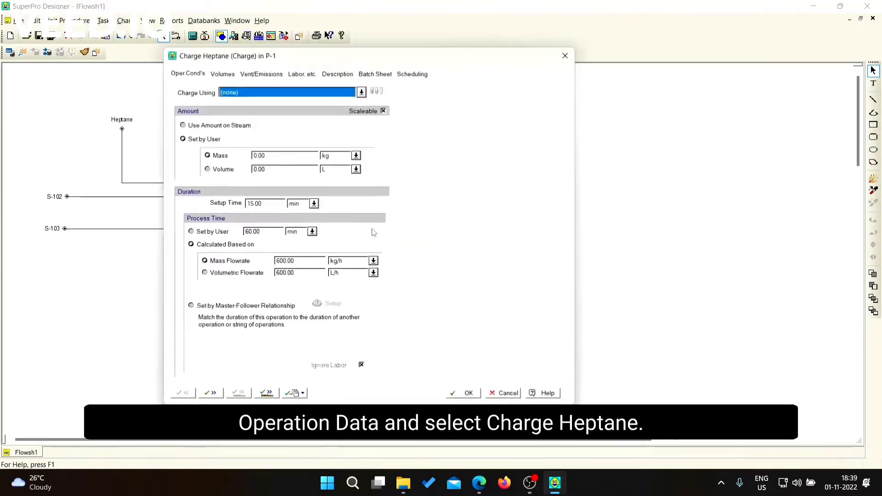
{"action": "left_click", "coordinate": [362, 92]}
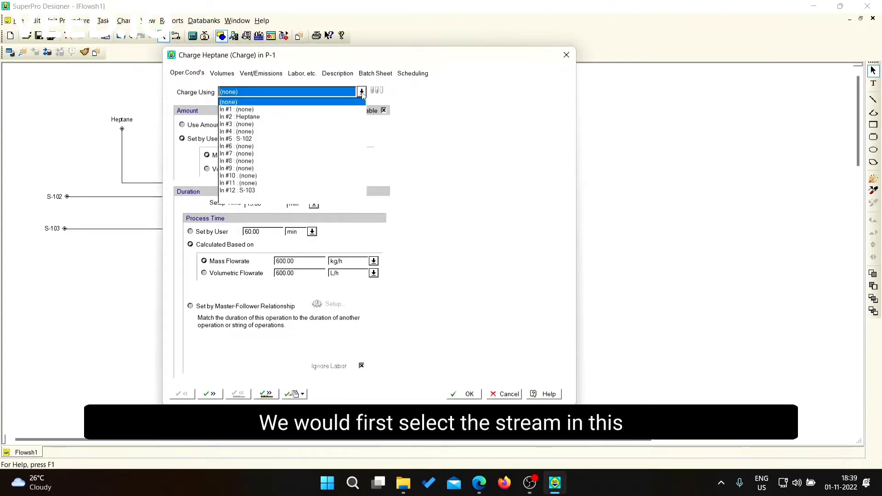
{"action": "left_click", "coordinate": [256, 117]}
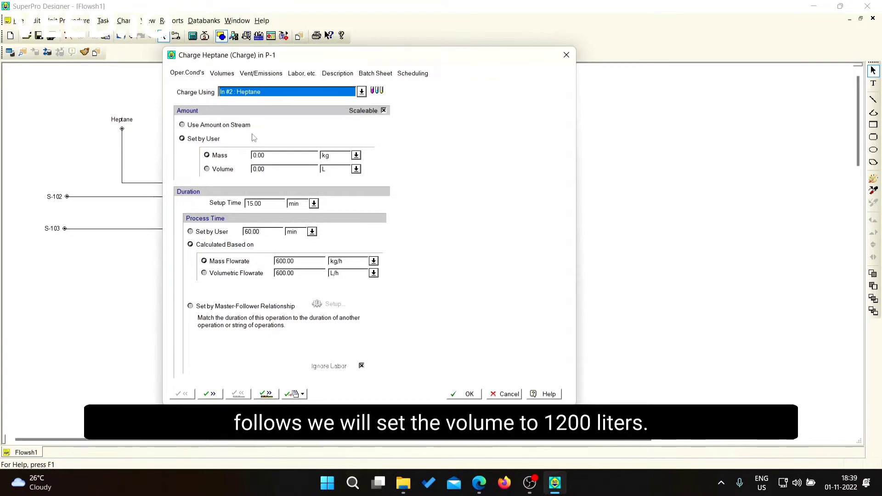
{"action": "left_click", "coordinate": [221, 154]}
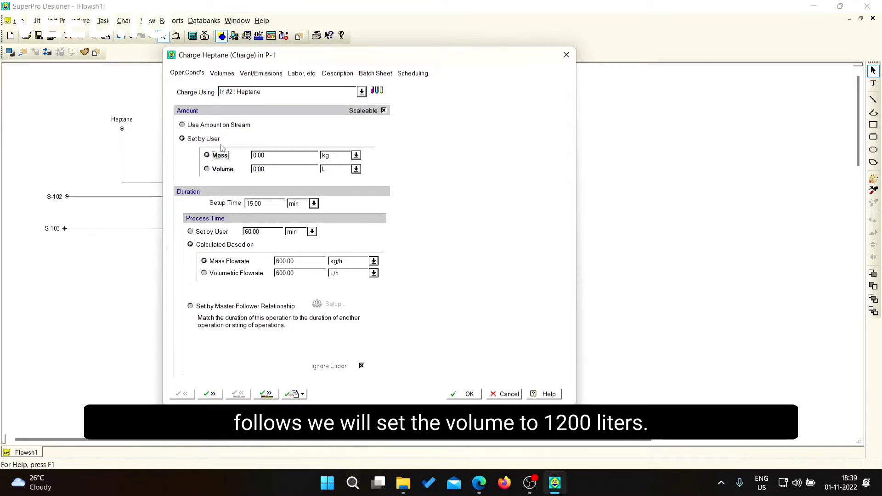
{"action": "left_click", "coordinate": [223, 170]}
{"action": "left_click", "coordinate": [276, 168]}
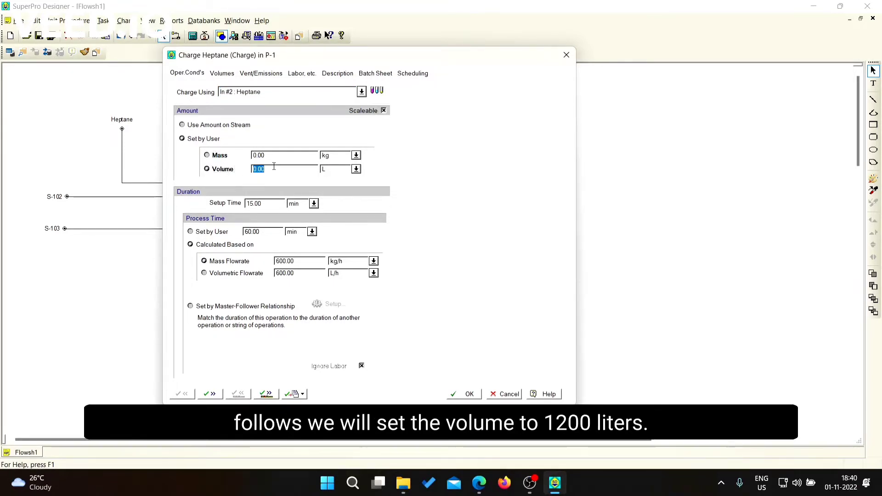
{"action": "type", "text": "1200"}
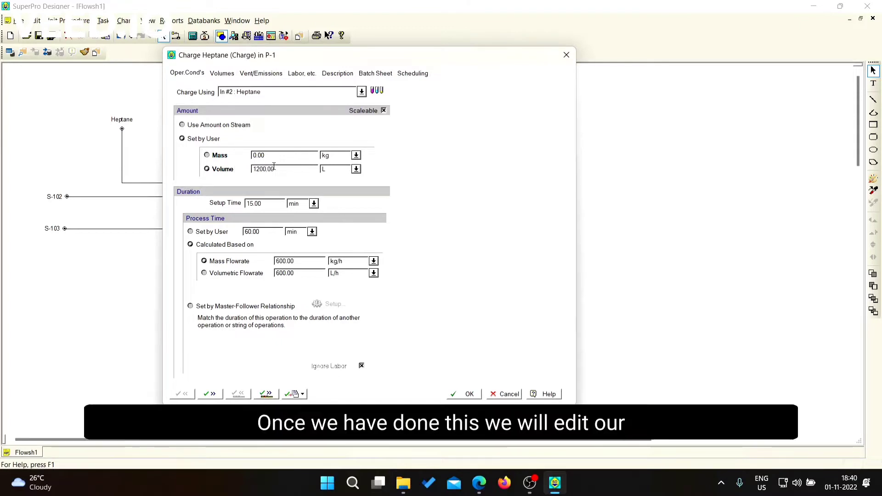
Step: Add the Heptane component to the composition of the Heptane input stream
{"action": "left_click", "coordinate": [377, 92]}
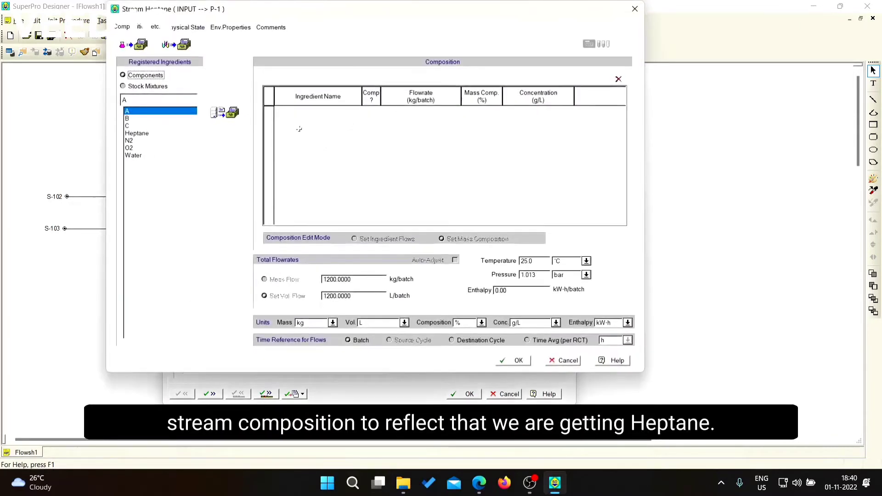
{"action": "left_click", "coordinate": [155, 134]}
{"action": "left_click", "coordinate": [225, 112]}
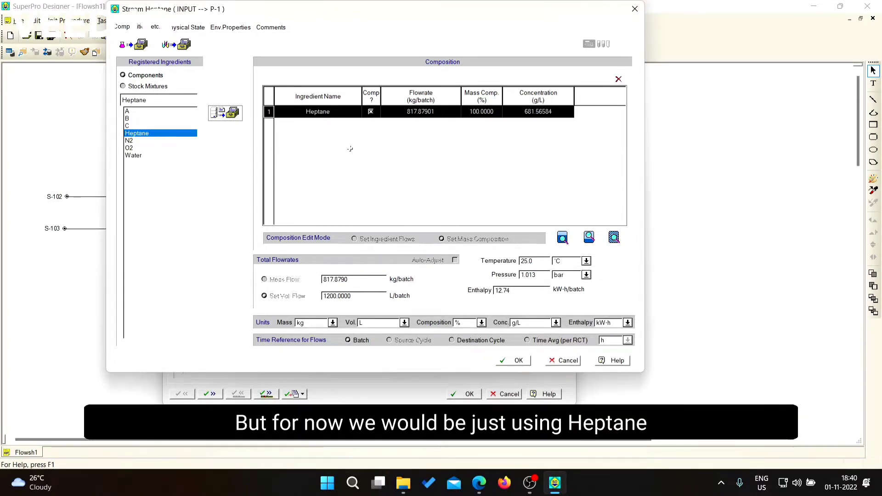
{"action": "left_click", "coordinate": [519, 361]}
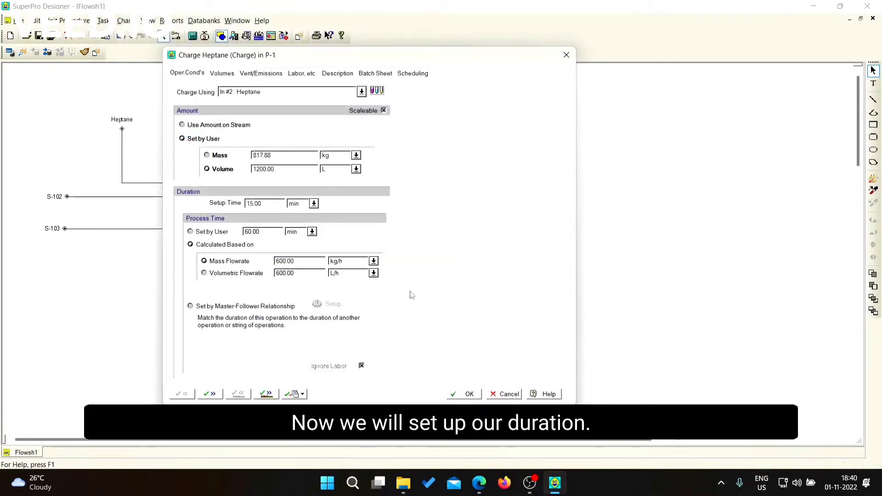
Step: Set the heptane charge's setup time to 5 min and base its process time on a volumetric flowrate of 30 L/min
{"action": "double_click", "coordinate": [259, 203]}
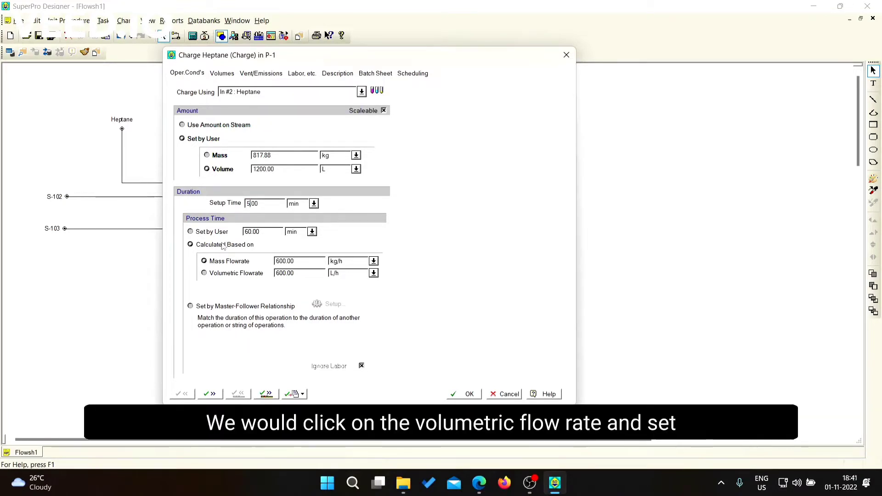
{"action": "left_click", "coordinate": [236, 276]}
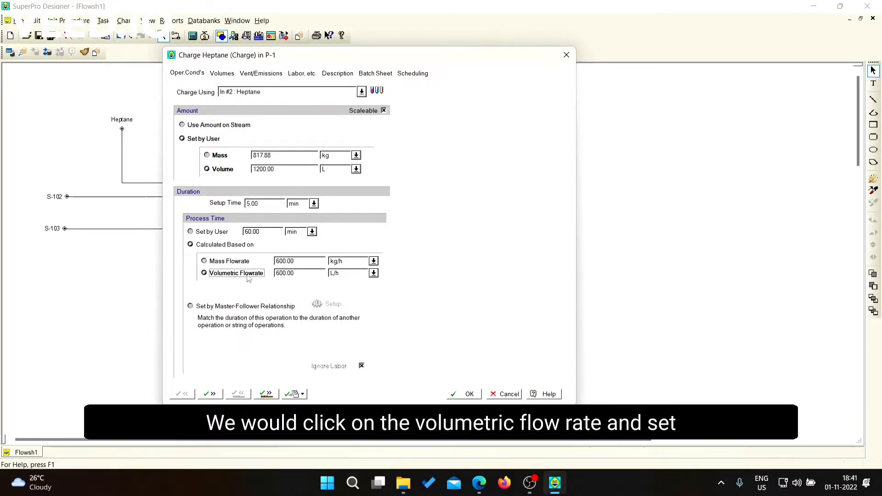
{"action": "left_click", "coordinate": [373, 274]}
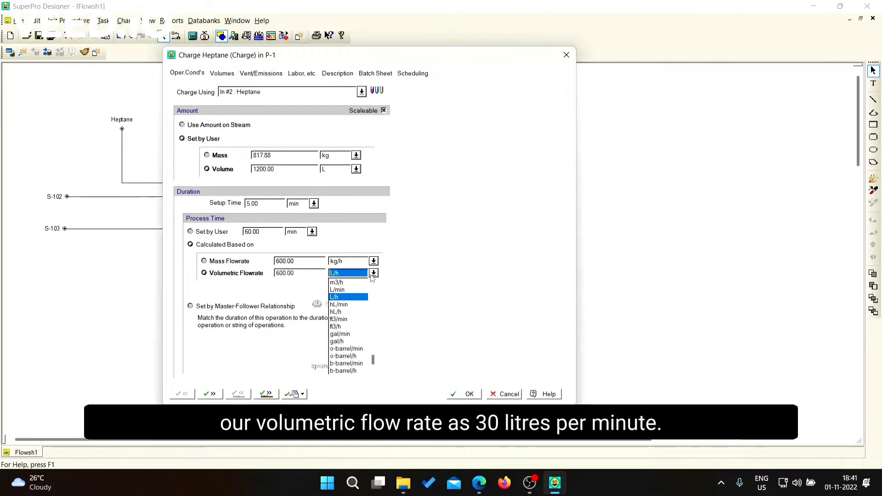
{"action": "left_click", "coordinate": [340, 290]}
{"action": "double_click", "coordinate": [287, 274]}
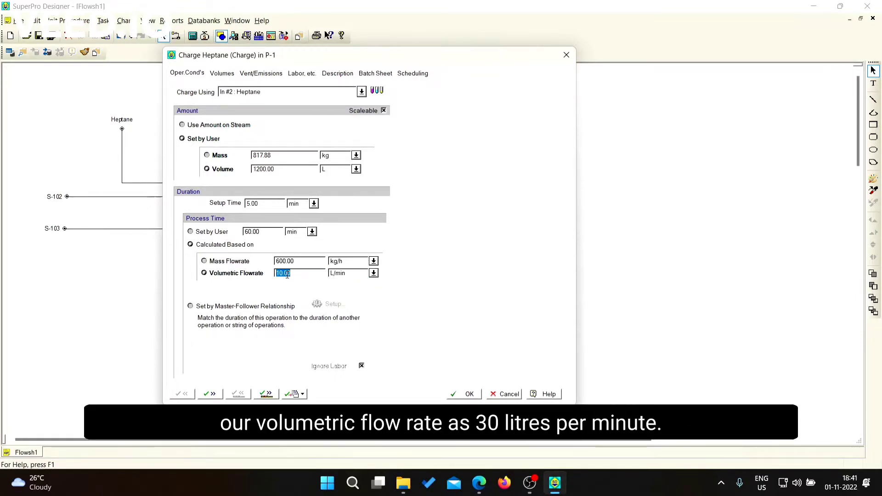
{"action": "type", "text": "30"}
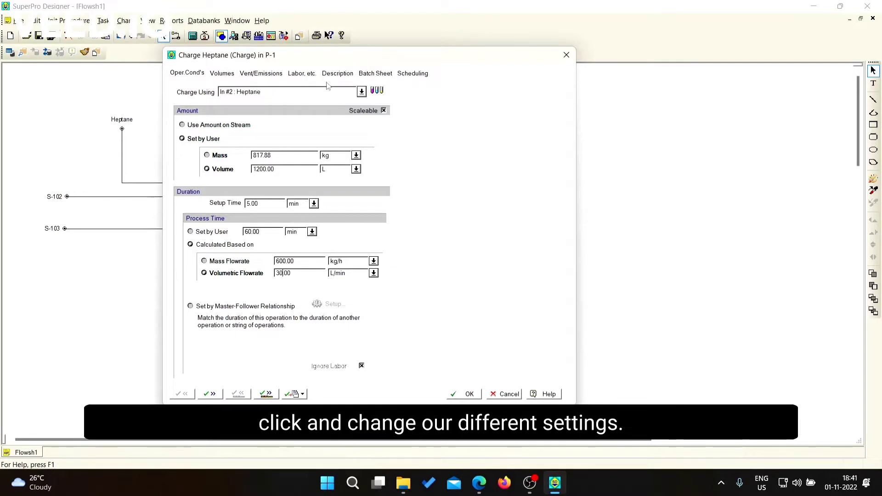
{"action": "left_click", "coordinate": [261, 74]}
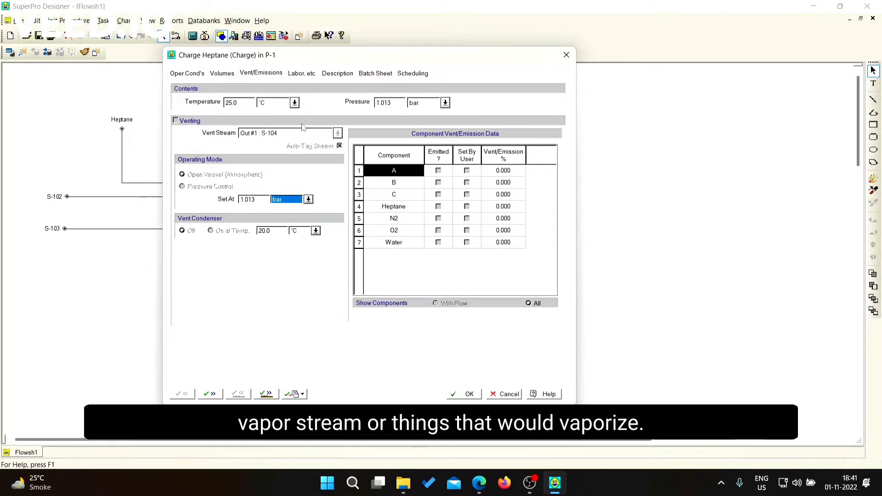
{"action": "left_click", "coordinate": [309, 73]}
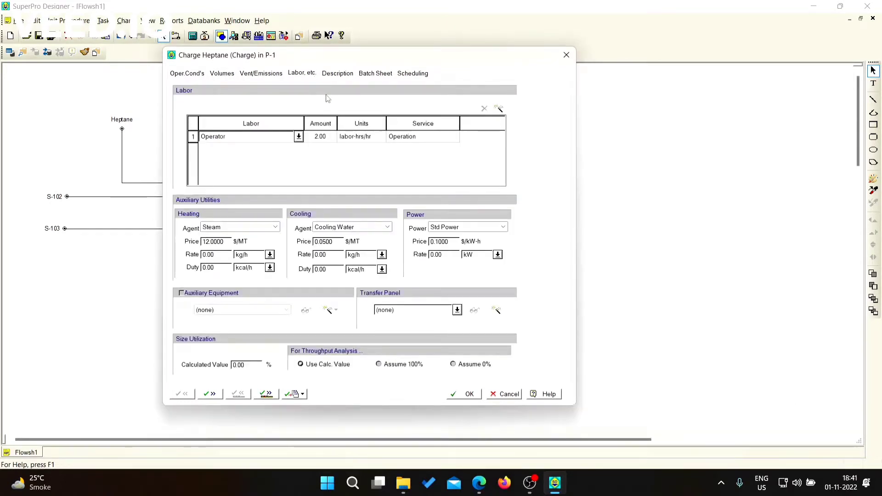
{"action": "left_click", "coordinate": [410, 74]}
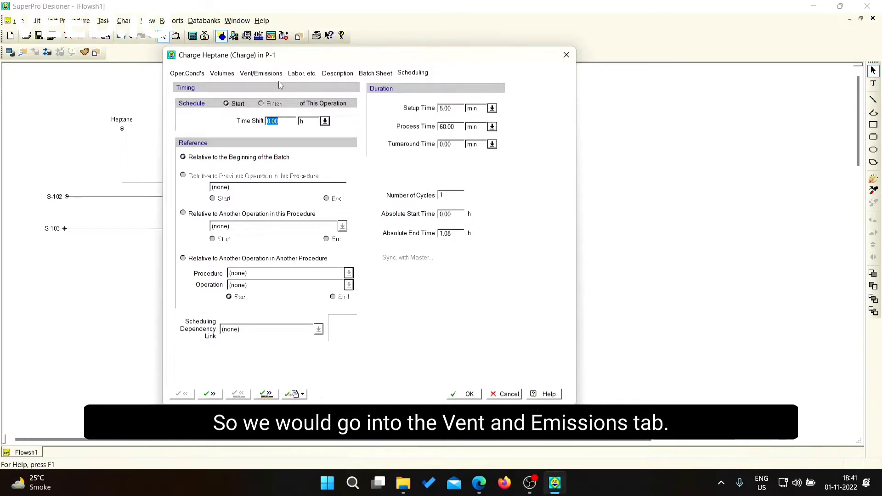
Step: Enable venting for the heptane charge with Heptane marked as emitted, and accept the settings to move on to Charge Reactant A
{"action": "left_click", "coordinate": [261, 74]}
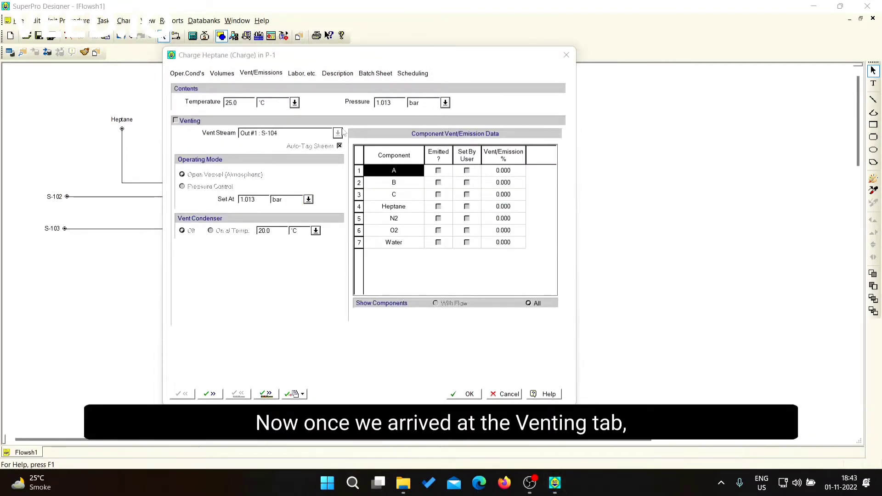
{"action": "left_click", "coordinate": [178, 122]}
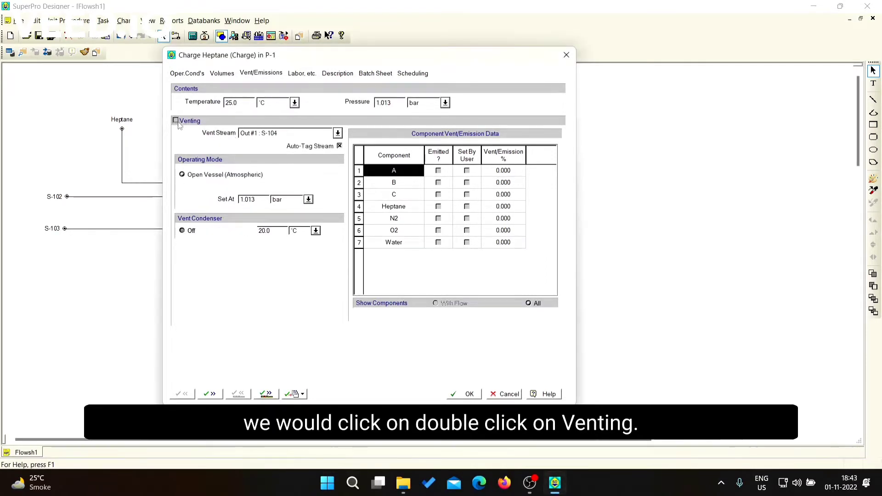
{"action": "left_click", "coordinate": [439, 207]}
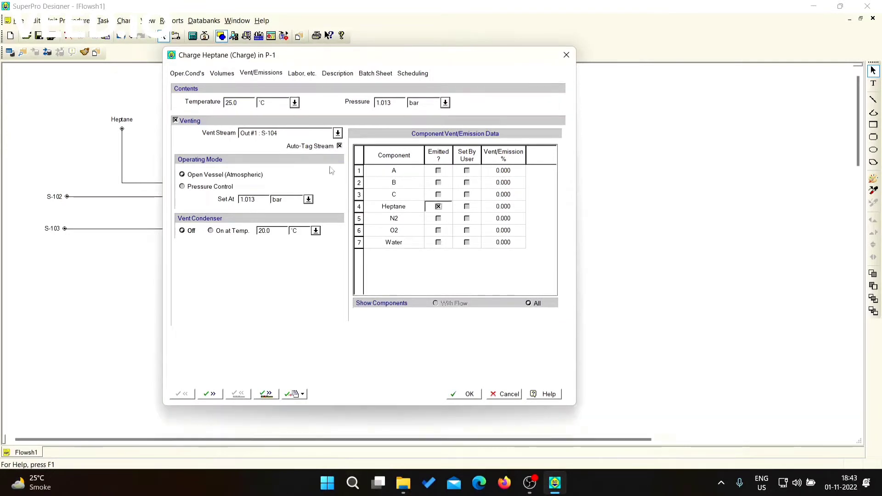
{"action": "left_click", "coordinate": [337, 133]}
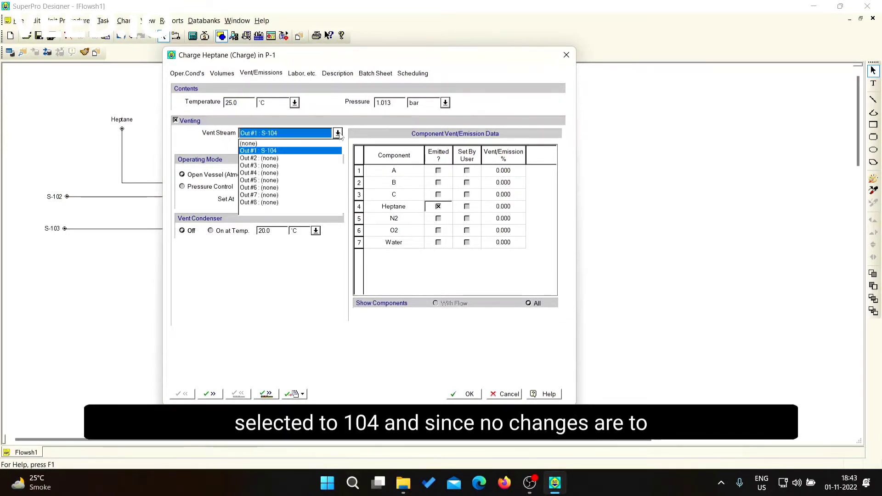
{"action": "left_click", "coordinate": [338, 134]}
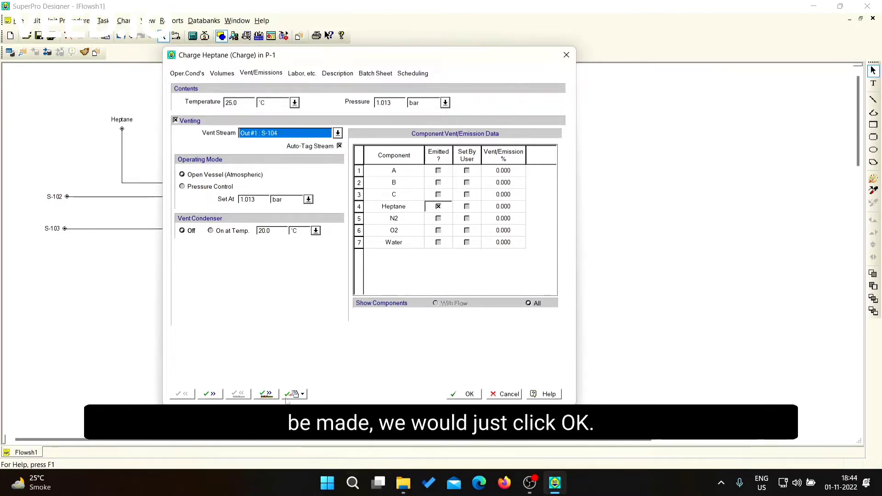
{"action": "left_click", "coordinate": [267, 394]}
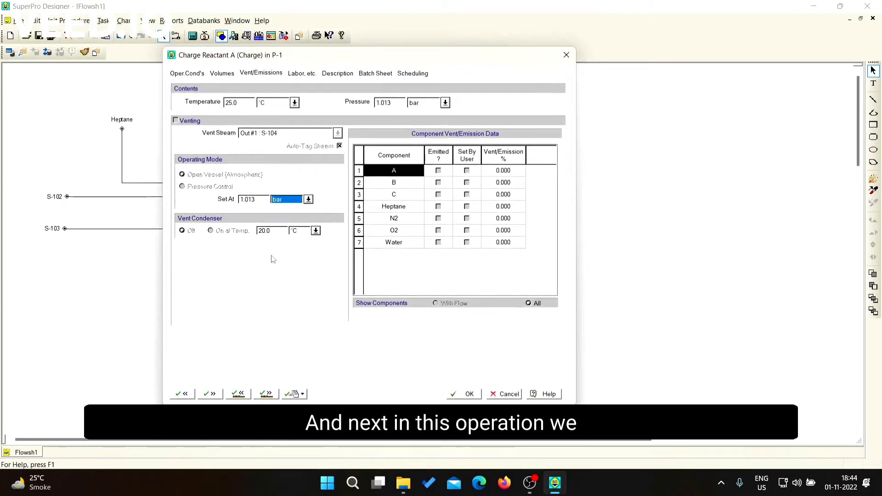
Step: In the operating conditions of Charge Reactant A, charge using input In #5: S-102 and set the mass to 50 kg
{"action": "left_click", "coordinate": [191, 76]}
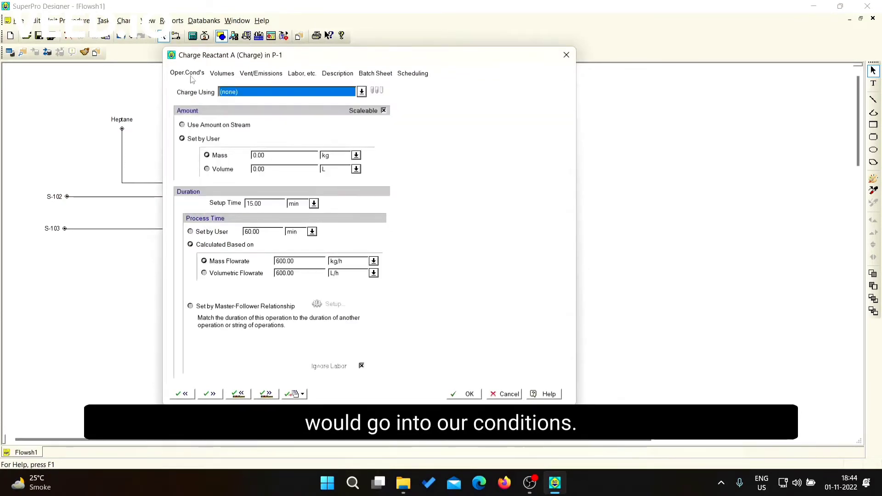
{"action": "left_click", "coordinate": [361, 92]}
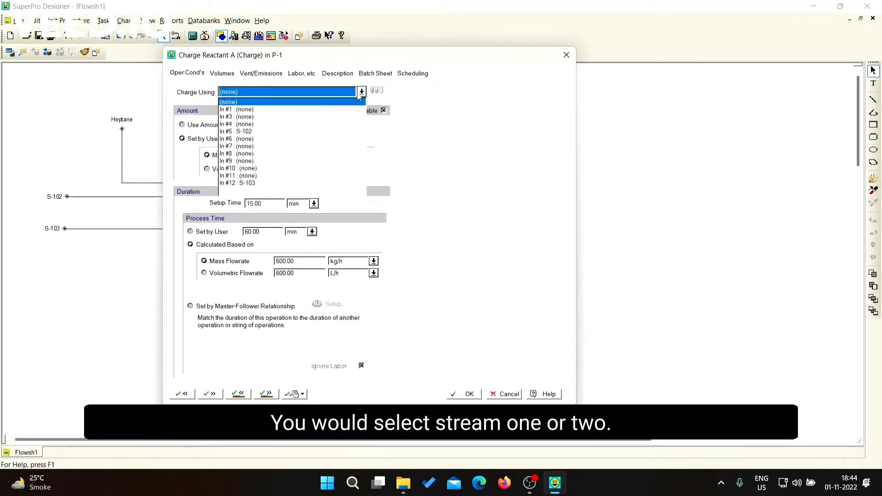
{"action": "left_click", "coordinate": [257, 131]}
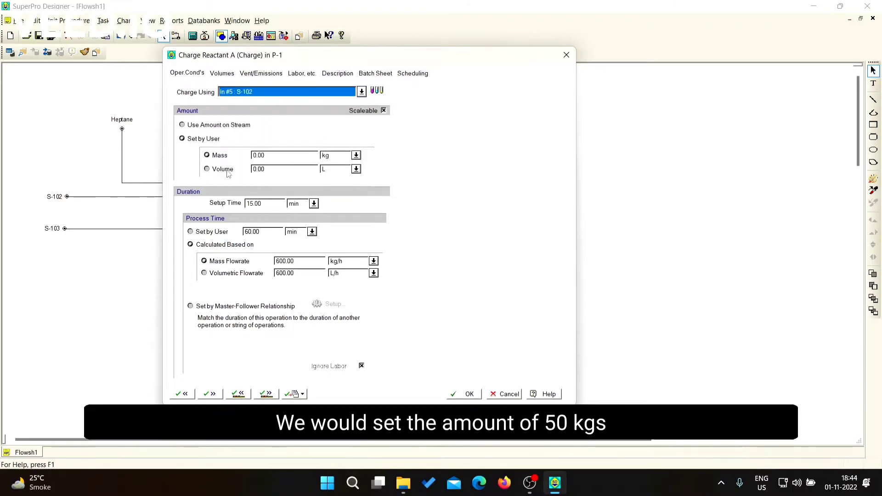
{"action": "double_click", "coordinate": [258, 157]}
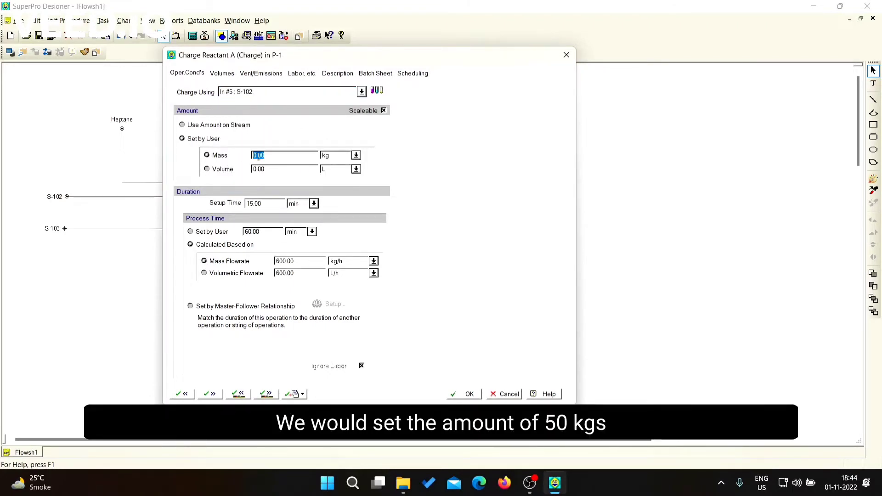
{"action": "type", "text": "50.00"}
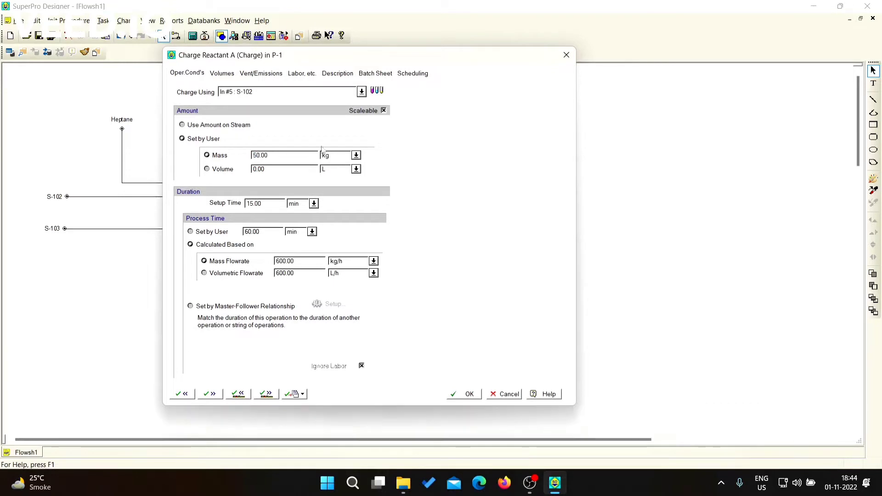
Step: Add component A to the composition of stream S-102
{"action": "left_click", "coordinate": [376, 90]}
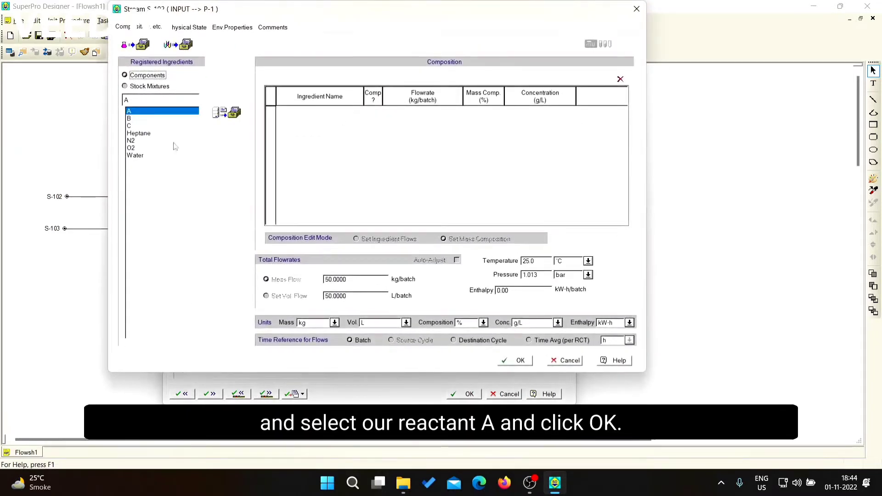
{"action": "left_click", "coordinate": [225, 113]}
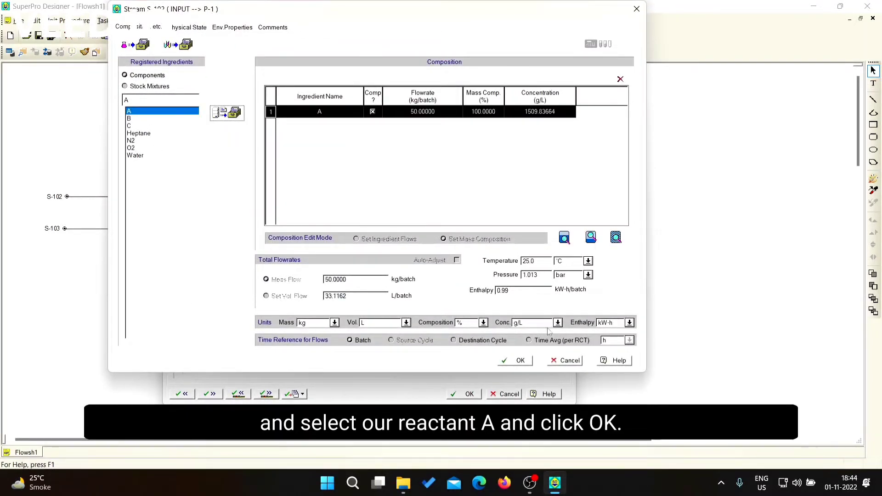
{"action": "left_click", "coordinate": [528, 362]}
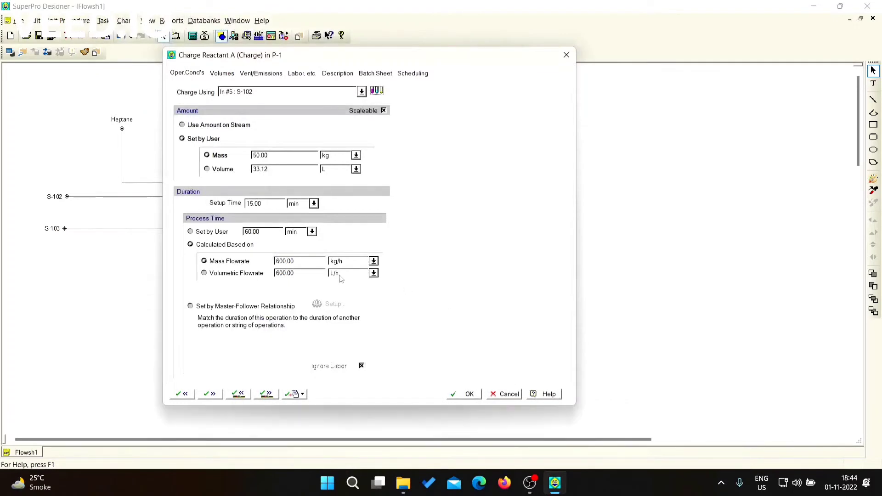
Step: Set the setup time of Charge Reactant A to 5 min and its process time to a user-set 20 min
{"action": "double_click", "coordinate": [260, 205]}
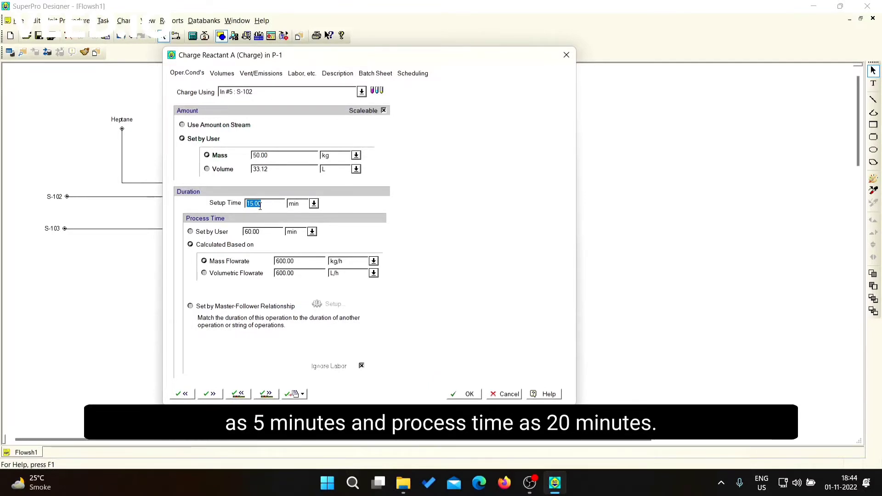
{"action": "type", "text": "5"}
{"action": "left_click", "coordinate": [221, 233]}
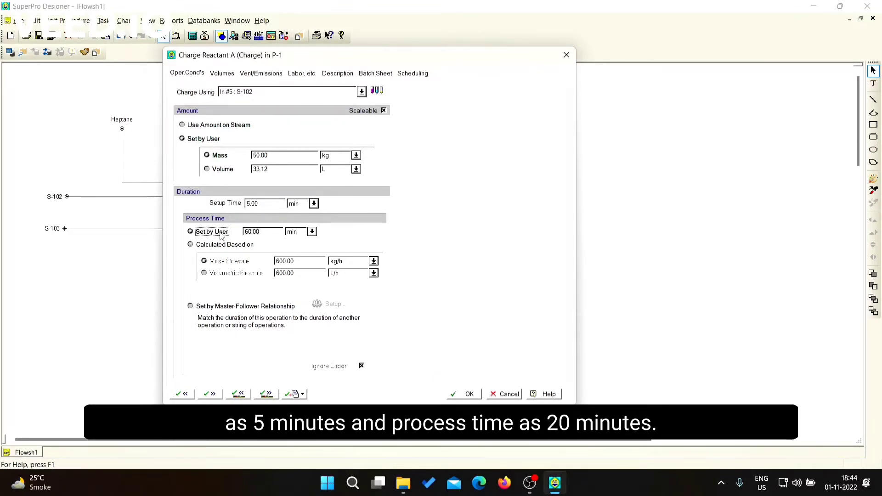
{"action": "double_click", "coordinate": [245, 232]}
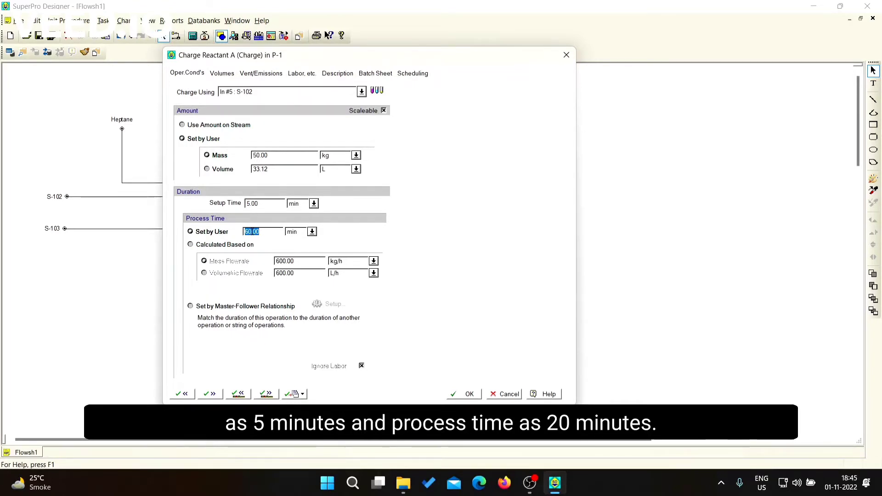
{"action": "type", "text": "20.00"}
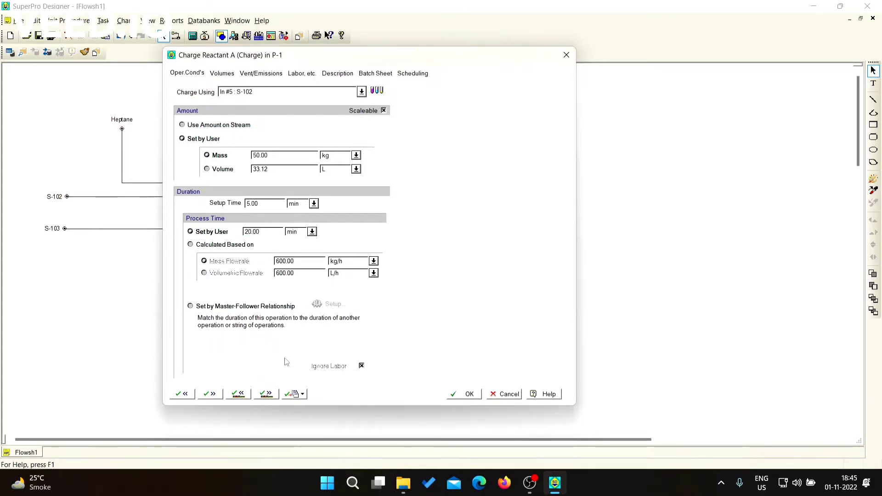
{"action": "key", "text": "Return"}
Step: Check the scheduling of Charge Reactant A, and accept its settings to move on to Charge Reactant B
{"action": "left_click", "coordinate": [413, 74]}
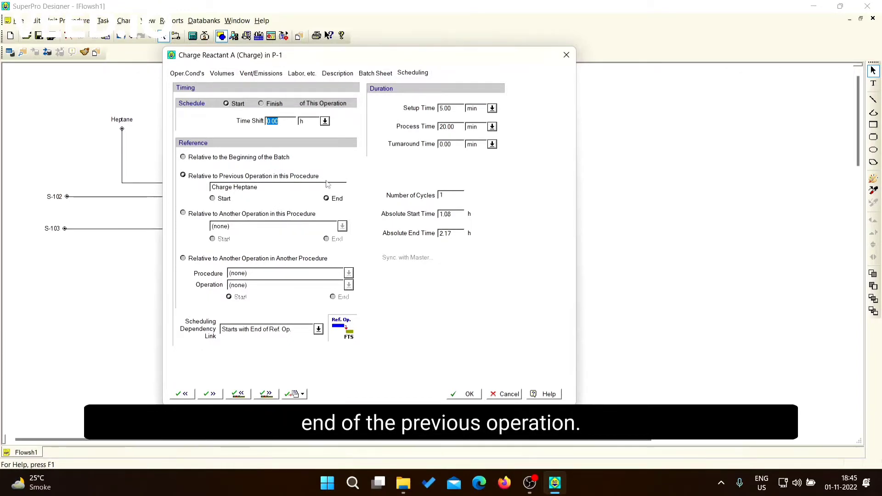
{"action": "left_click", "coordinate": [196, 76]}
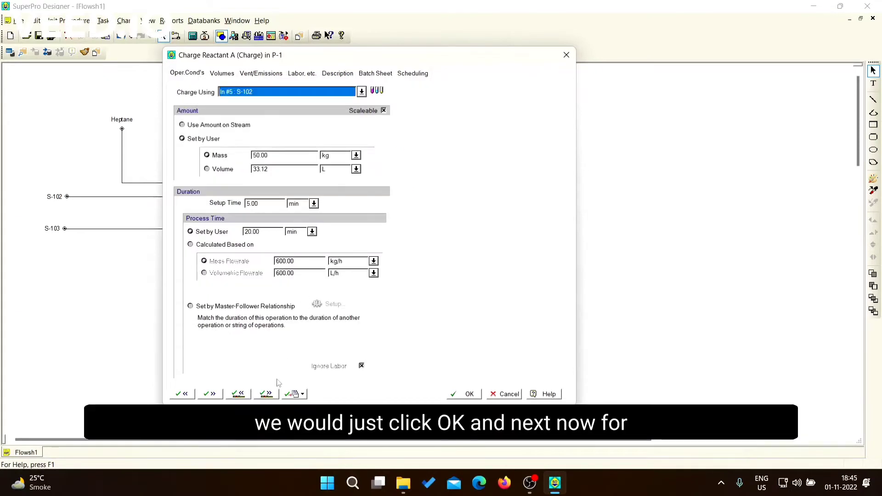
{"action": "left_click", "coordinate": [267, 394]}
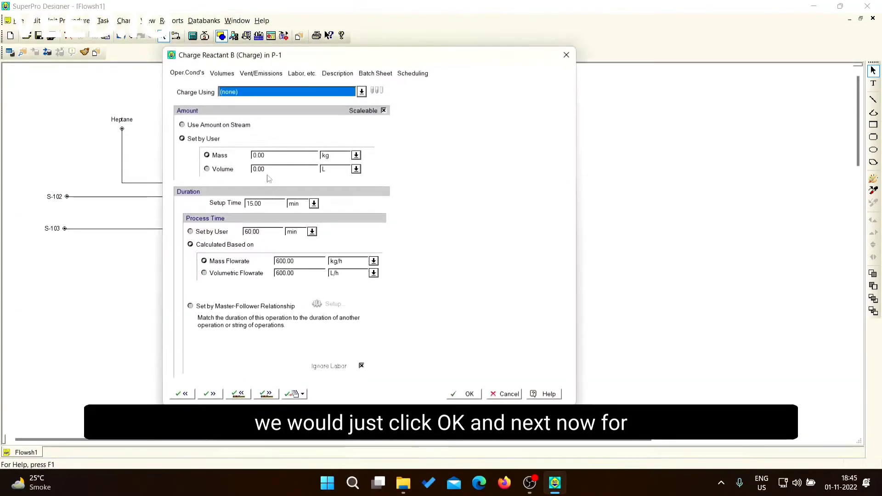
Step: Charge Reactant B using input In #12: S-103 and set the mass to 40 kg
{"action": "left_click", "coordinate": [362, 92]}
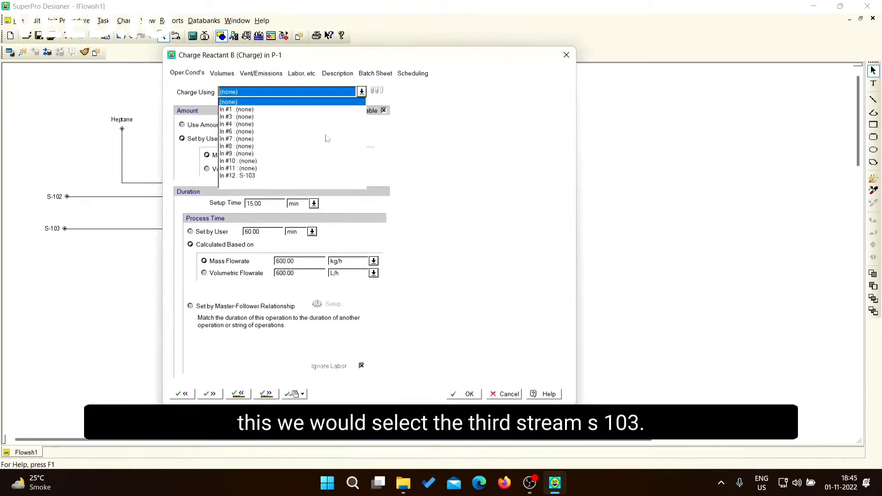
{"action": "left_click", "coordinate": [248, 176]}
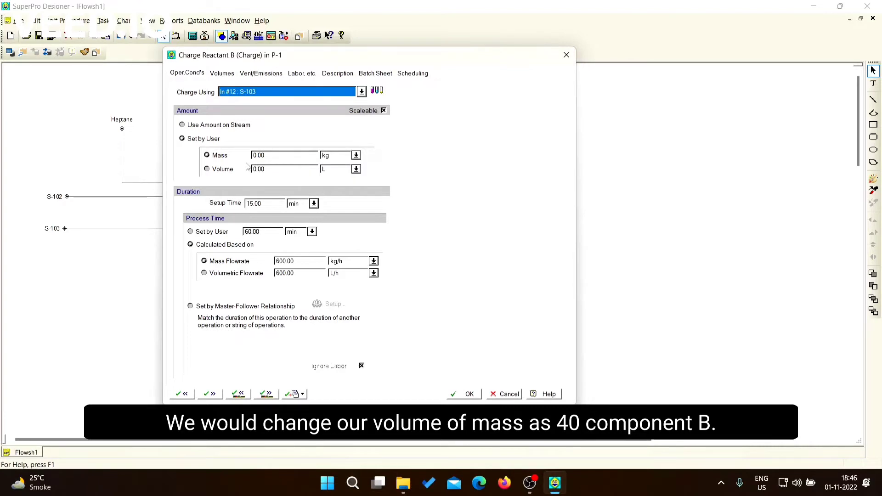
{"action": "double_click", "coordinate": [258, 155]}
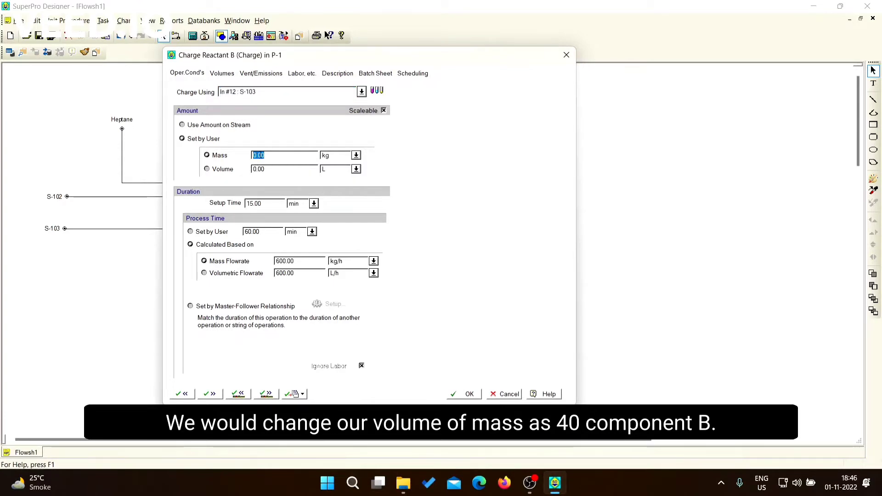
{"action": "type", "text": "40"}
Step: Add component B to the composition of stream S-103
{"action": "left_click", "coordinate": [377, 90]}
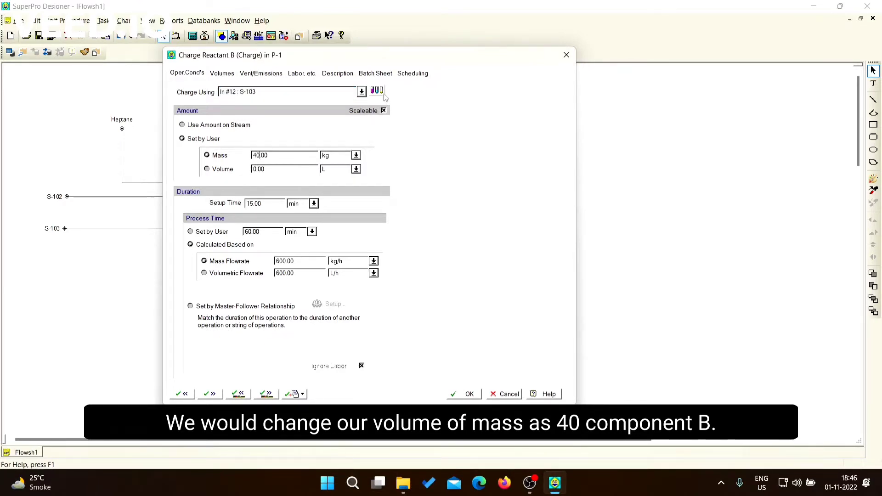
{"action": "left_click", "coordinate": [137, 119]}
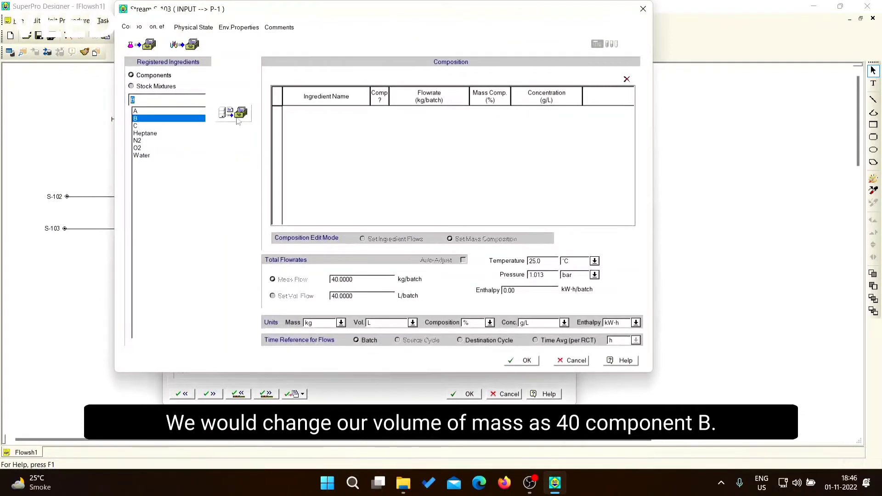
{"action": "left_click", "coordinate": [235, 112]}
{"action": "left_click", "coordinate": [508, 358]}
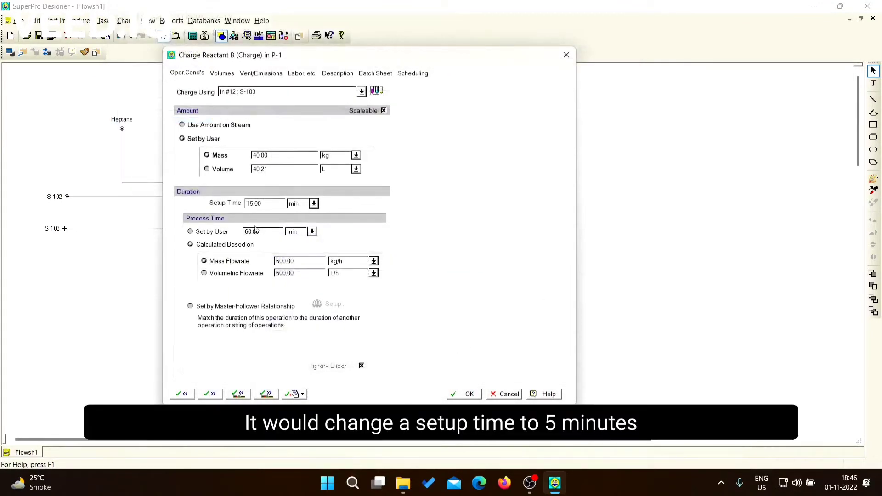
Step: Set Charge Reactant B's setup time to 5 min and user-set process time to 20 min, and accept to move on to REACT-1
{"action": "double_click", "coordinate": [252, 203]}
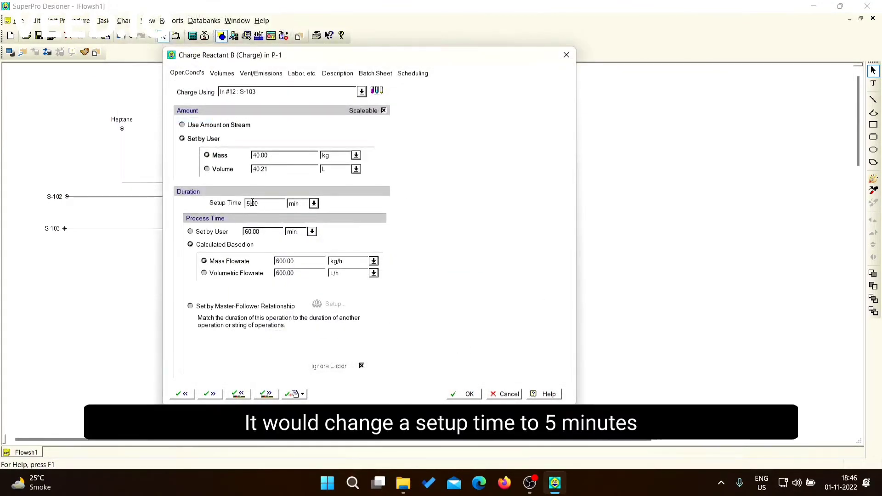
{"action": "type", "text": "5"}
{"action": "left_click", "coordinate": [190, 231]}
{"action": "double_click", "coordinate": [273, 232]}
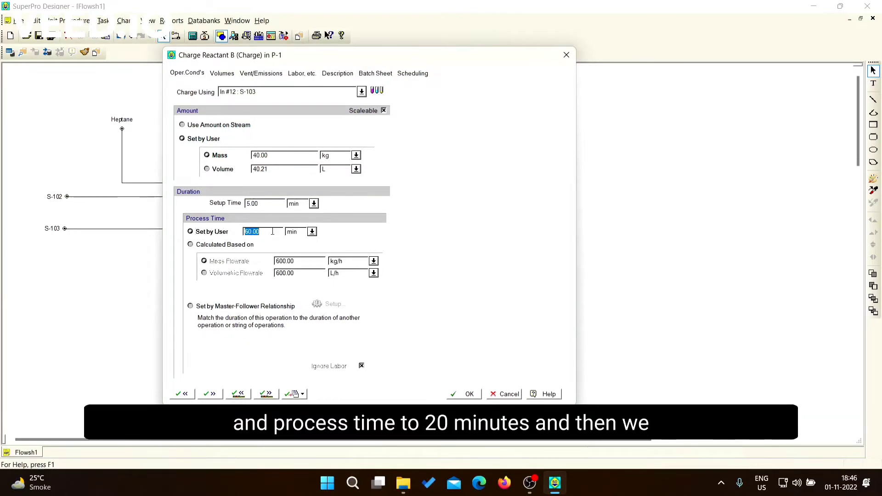
{"action": "type", "text": "2"}
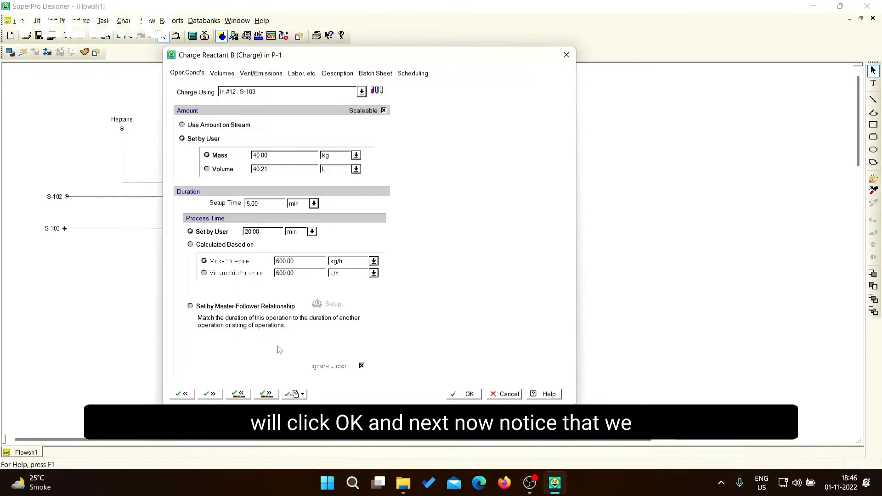
{"action": "left_click", "coordinate": [267, 394]}
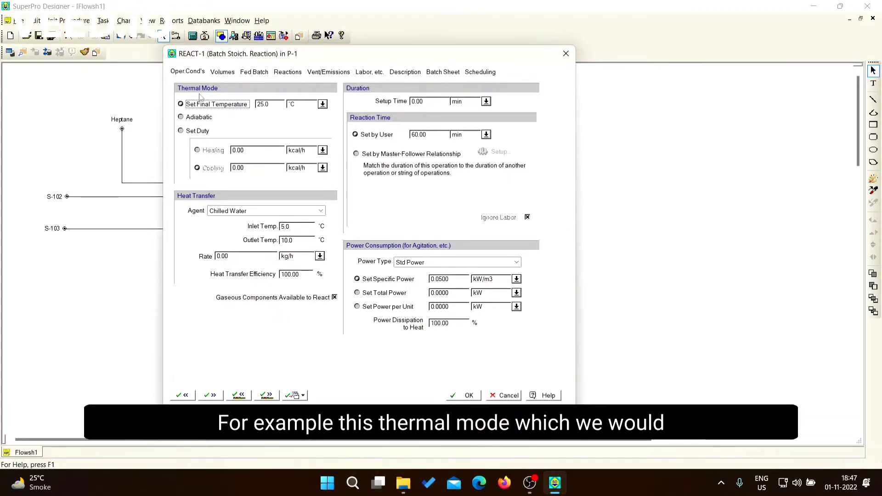
Step: Set REACT-1's operating conditions to a 50 °C final temperature, a 6 h reaction time and Steam as the heat transfer agent
{"action": "double_click", "coordinate": [266, 105]}
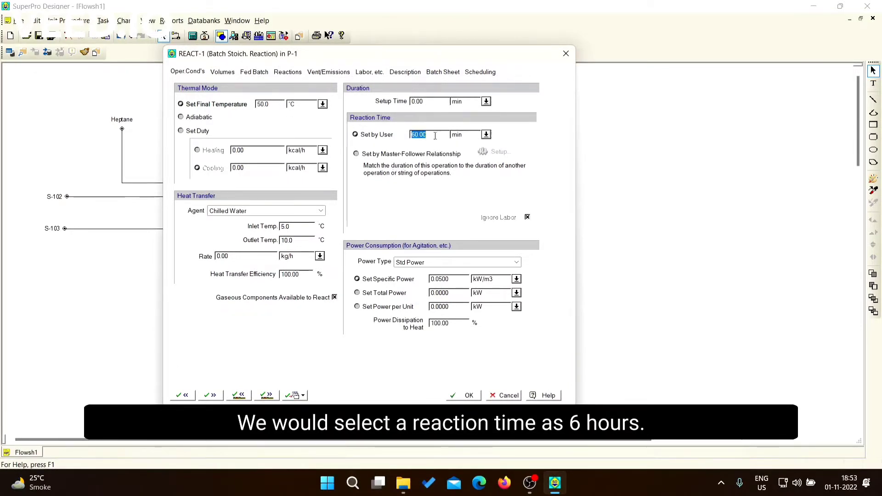
{"action": "left_click", "coordinate": [487, 134]}
{"action": "left_click", "coordinate": [465, 159]}
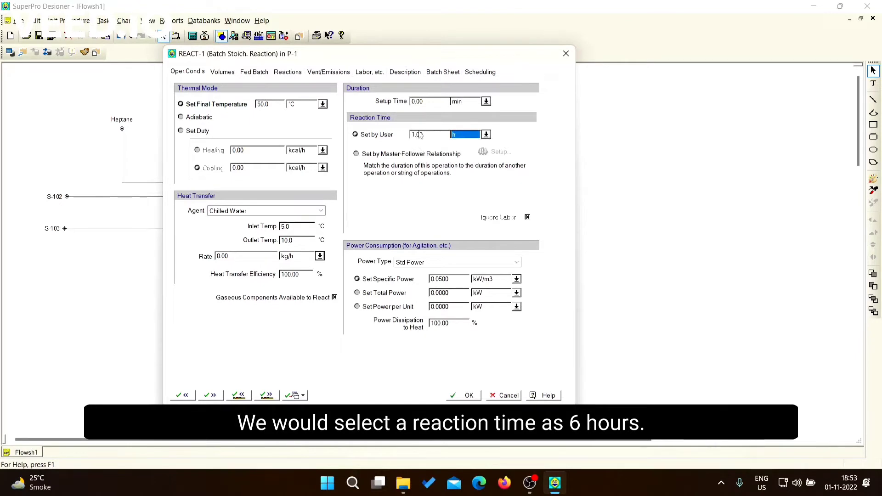
{"action": "double_click", "coordinate": [417, 135]}
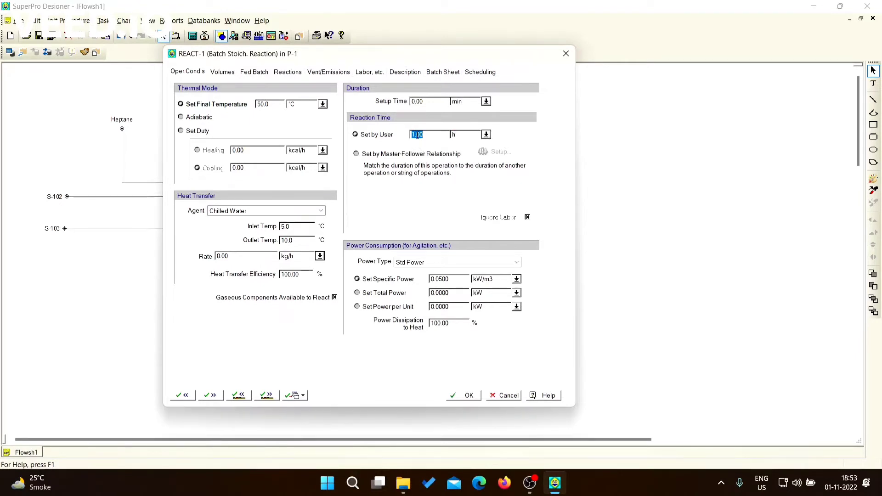
{"action": "type", "text": "6"}
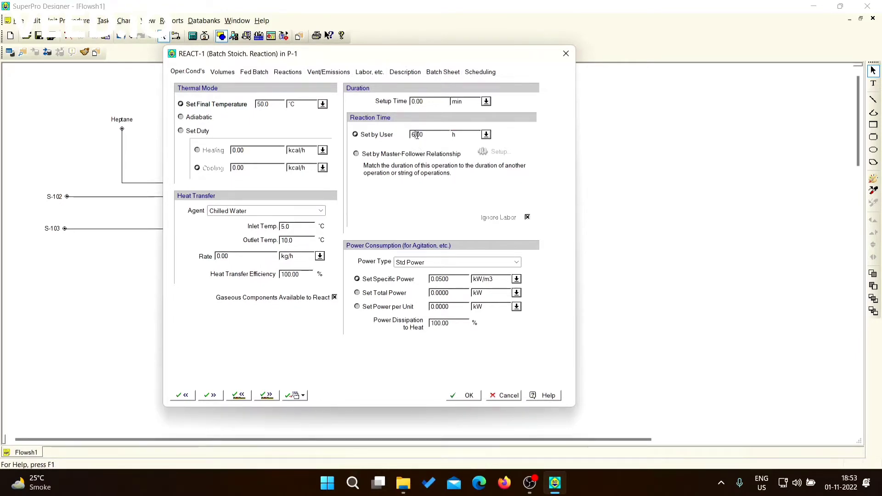
{"action": "left_click", "coordinate": [301, 212]}
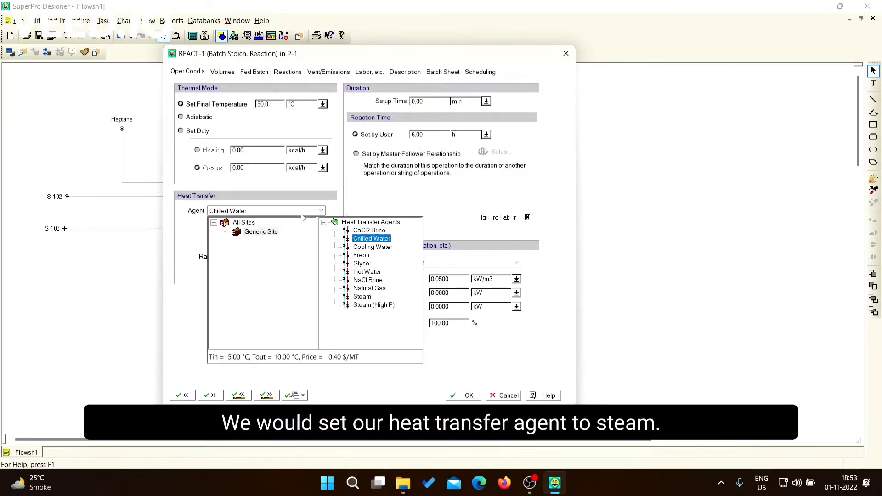
{"action": "left_click", "coordinate": [362, 297]}
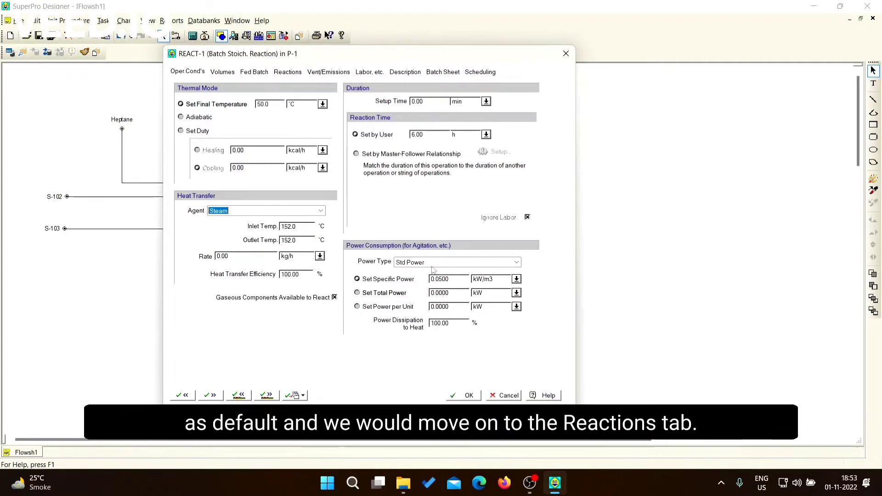
Step: Define the stoichiometry of Reaction #1 with reactants A and B and product C, using molar coefficients
{"action": "left_click", "coordinate": [293, 77]}
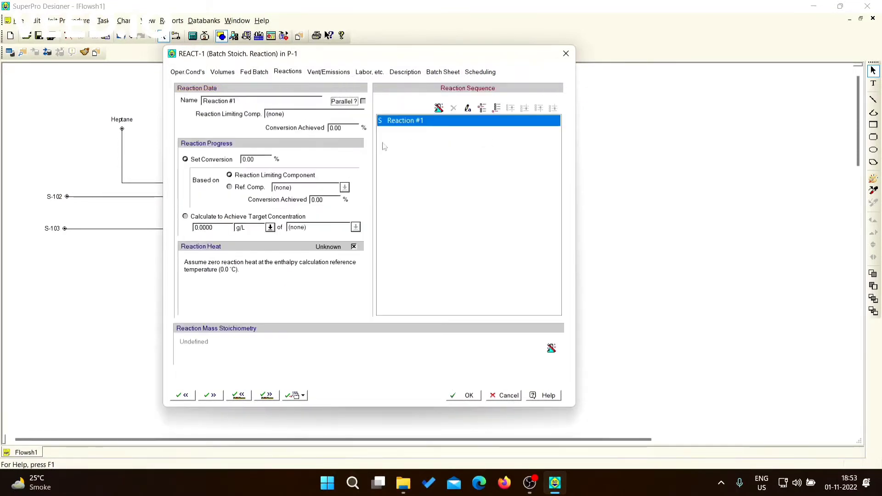
{"action": "left_click", "coordinate": [440, 111]}
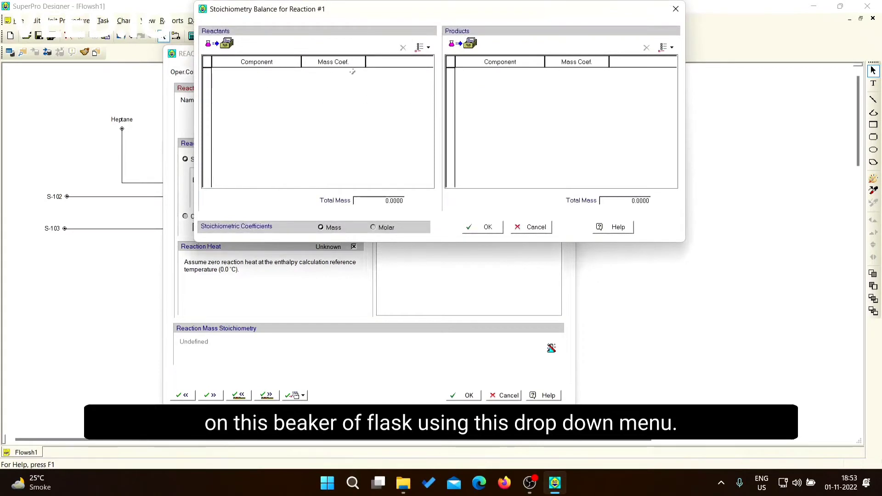
{"action": "left_click", "coordinate": [421, 48]}
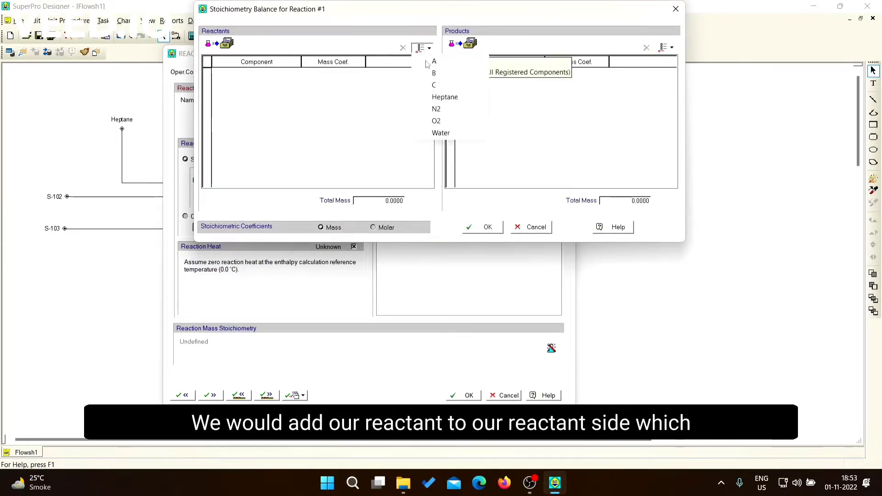
{"action": "left_click", "coordinate": [434, 61]}
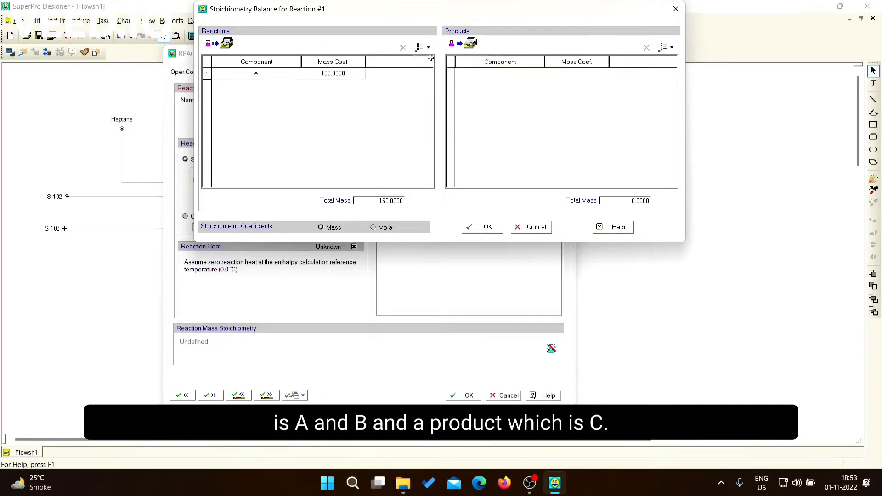
{"action": "left_click", "coordinate": [422, 48]}
{"action": "left_click", "coordinate": [434, 63]}
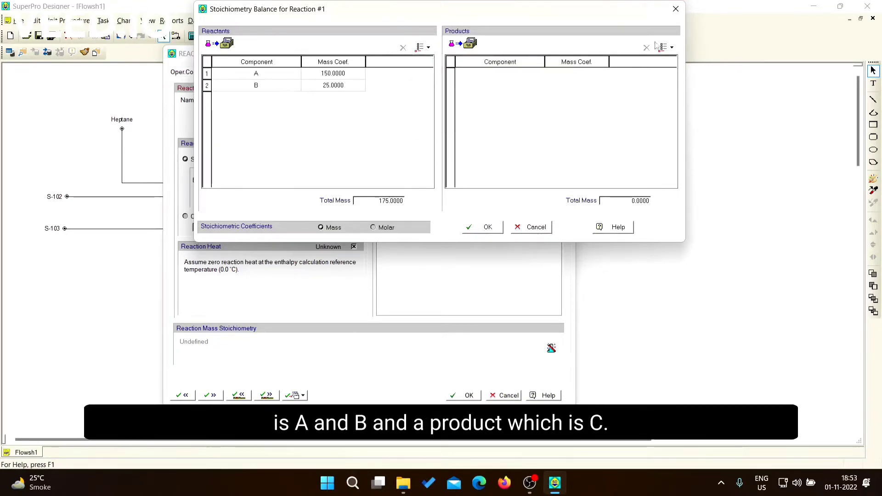
{"action": "left_click", "coordinate": [670, 48]}
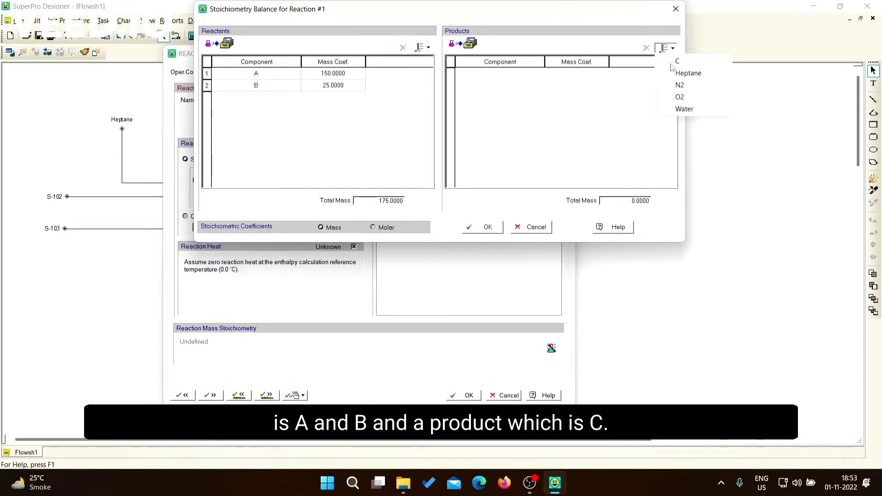
{"action": "left_click", "coordinate": [672, 64]}
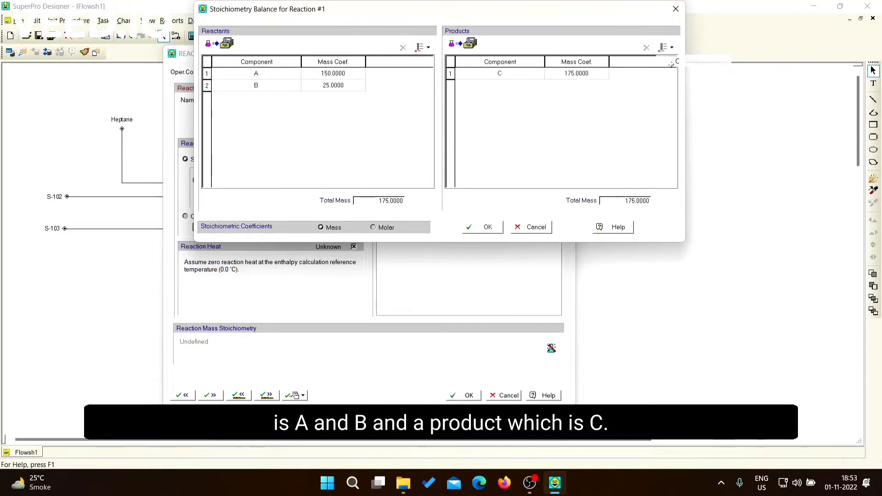
{"action": "left_click", "coordinate": [384, 228]}
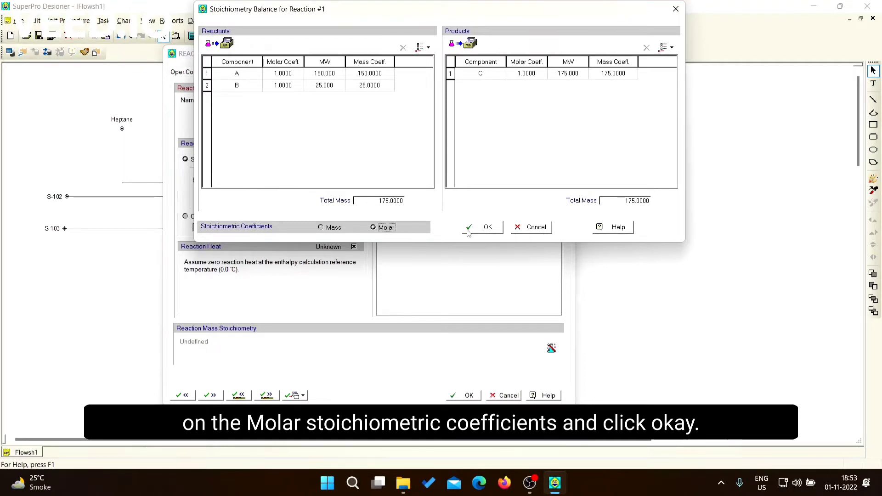
{"action": "left_click", "coordinate": [490, 229]}
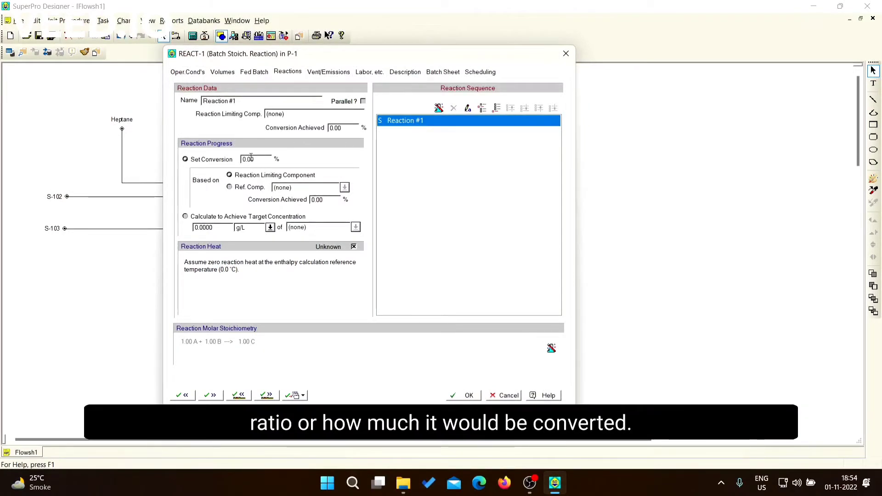
Step: Set the conversion of Reaction #1 to 95%, and accept the settings to move on to the transfer out to PFF-101
{"action": "left_click", "coordinate": [251, 157]}
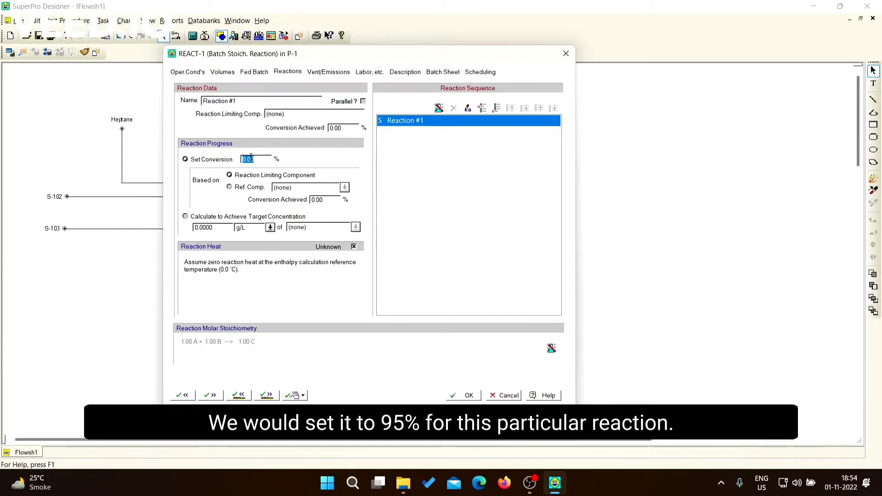
{"action": "type", "text": "95"}
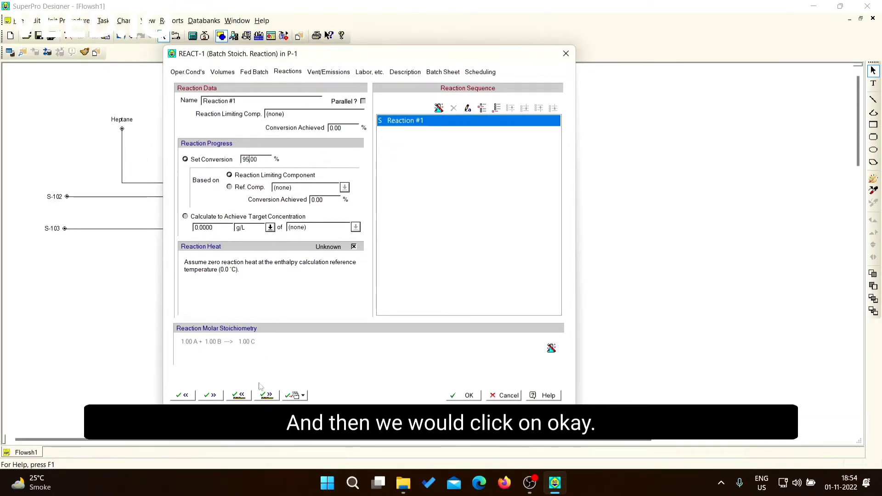
{"action": "left_click", "coordinate": [267, 396]}
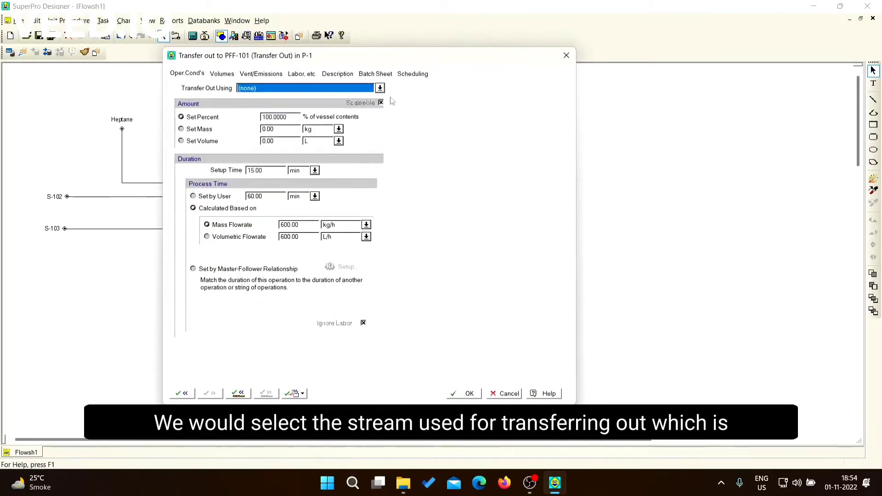
Step: Set P-1's transfer out to use outlet stream S-105, with its process time set by a master-follower relationship
{"action": "left_click", "coordinate": [380, 87]}
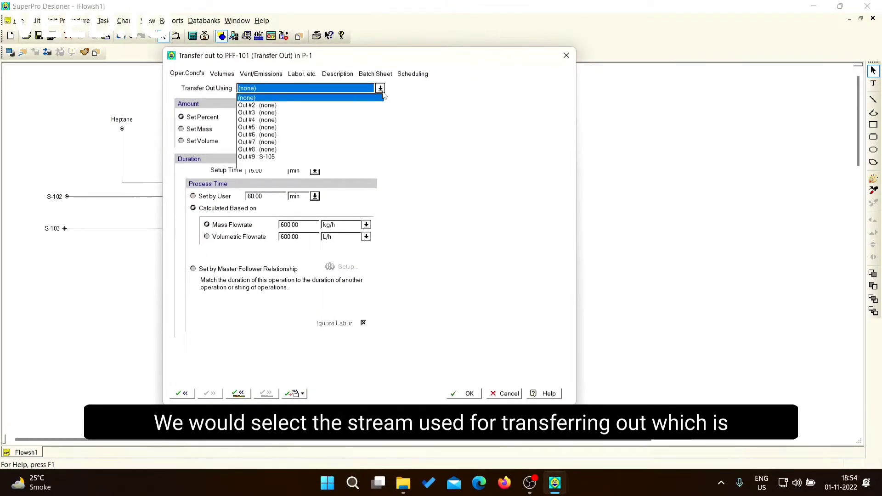
{"action": "left_click", "coordinate": [275, 157]}
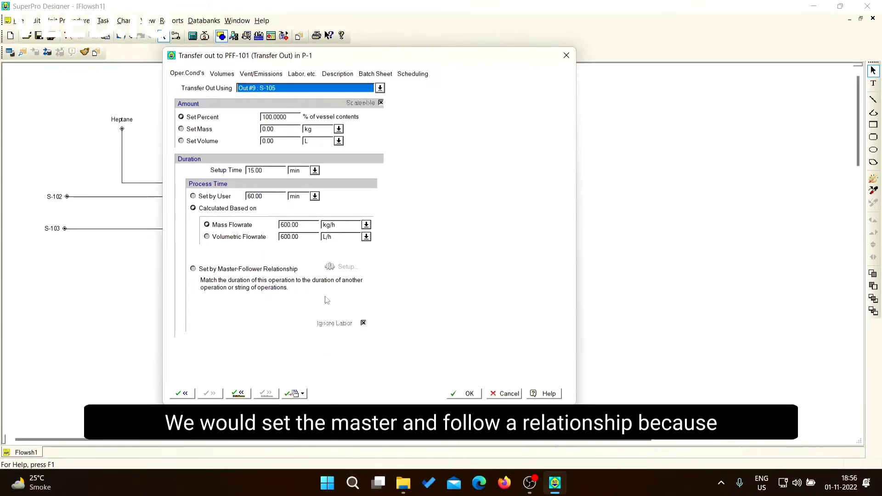
{"action": "left_click", "coordinate": [243, 273]}
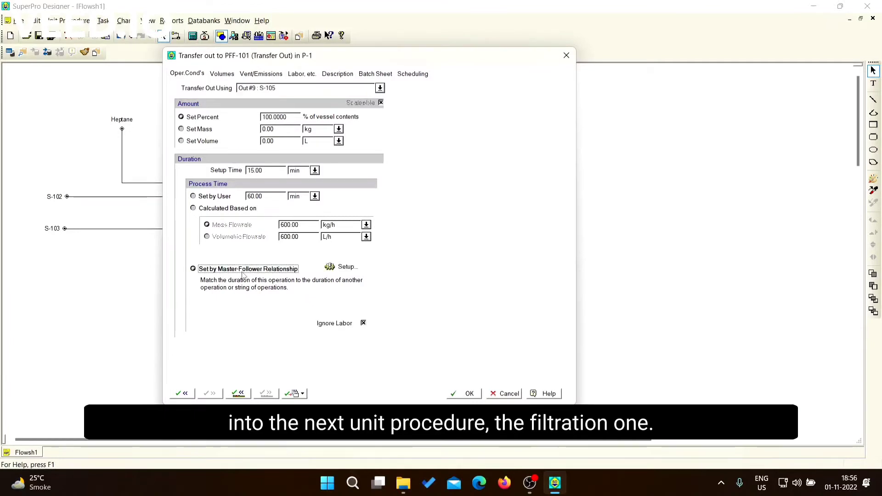
Step: Match the transfer's duration to the single operation FILTER-1 in procedure P-2, and accept P-1's operation settings
{"action": "left_click", "coordinate": [345, 267]}
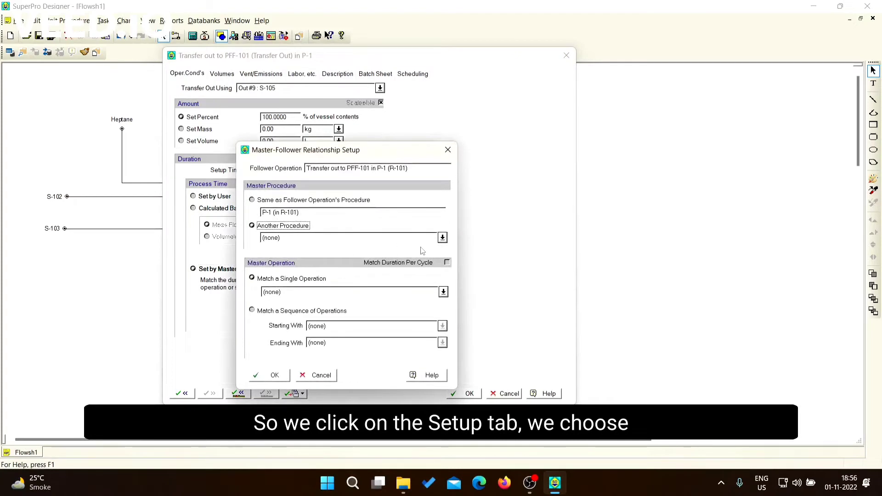
{"action": "left_click", "coordinate": [442, 237]}
{"action": "left_click", "coordinate": [287, 255]}
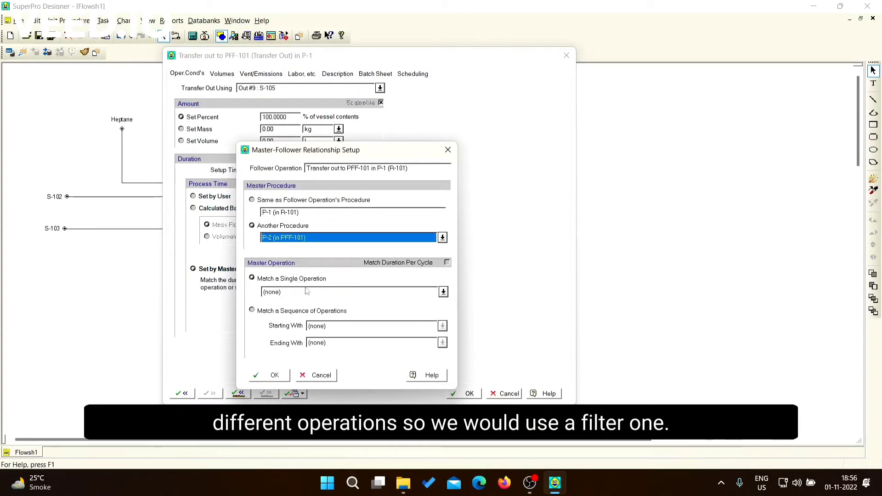
{"action": "left_click", "coordinate": [443, 292]}
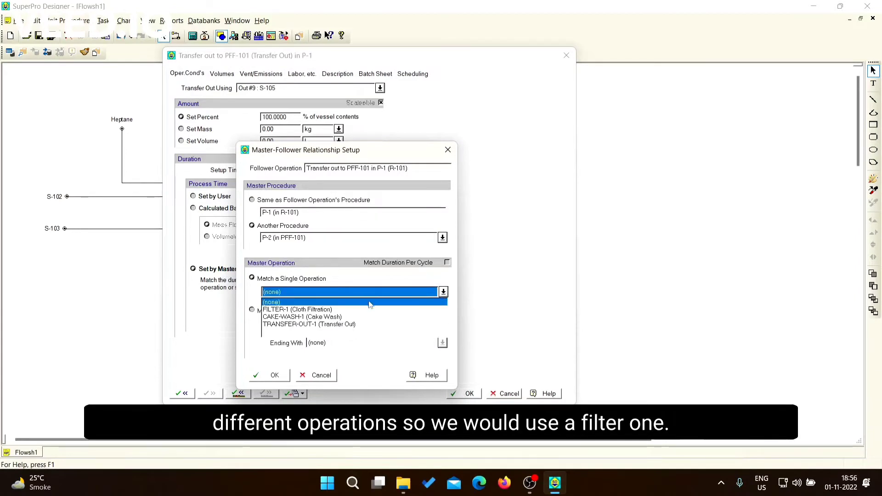
{"action": "left_click", "coordinate": [352, 310]}
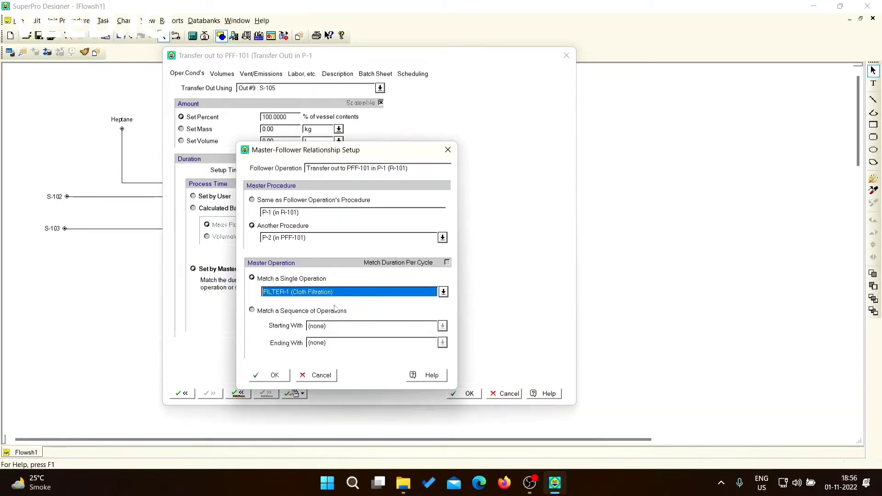
{"action": "left_click", "coordinate": [282, 375]}
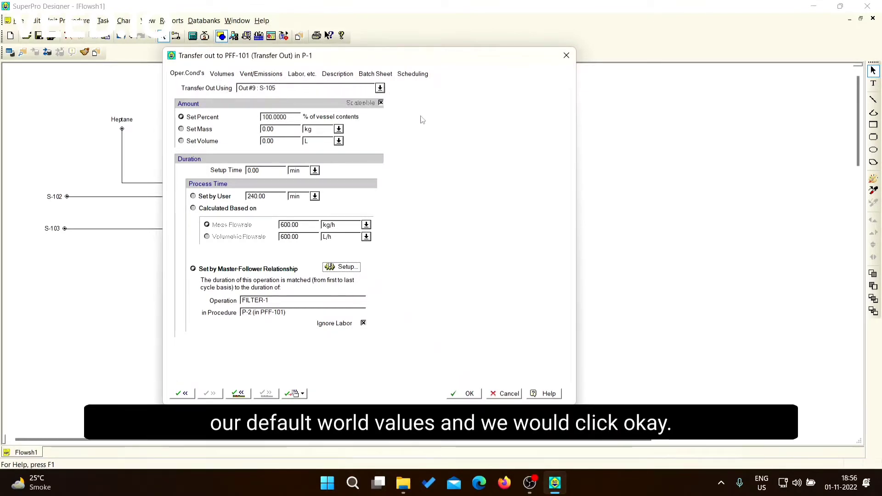
{"action": "left_click", "coordinate": [465, 394]}
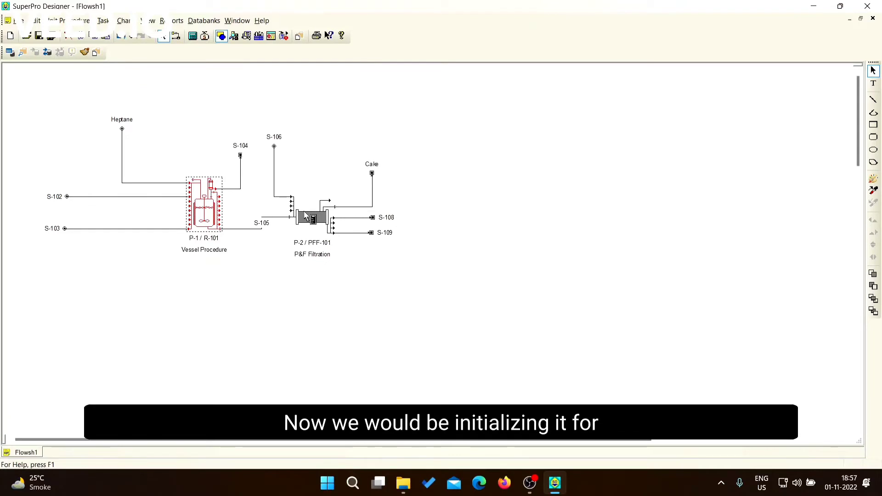
Step: Open the operation data of filtration procedure P-2, and mark component C as particulate with 95% removed in FILTER-1
{"action": "right_click", "coordinate": [306, 217]}
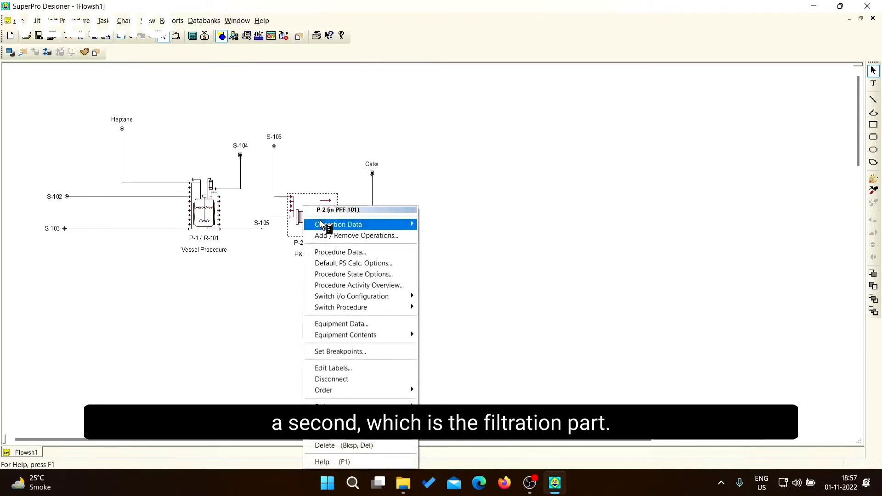
{"action": "mouse_move", "coordinate": [386, 226]}
{"action": "left_click", "coordinate": [457, 227]}
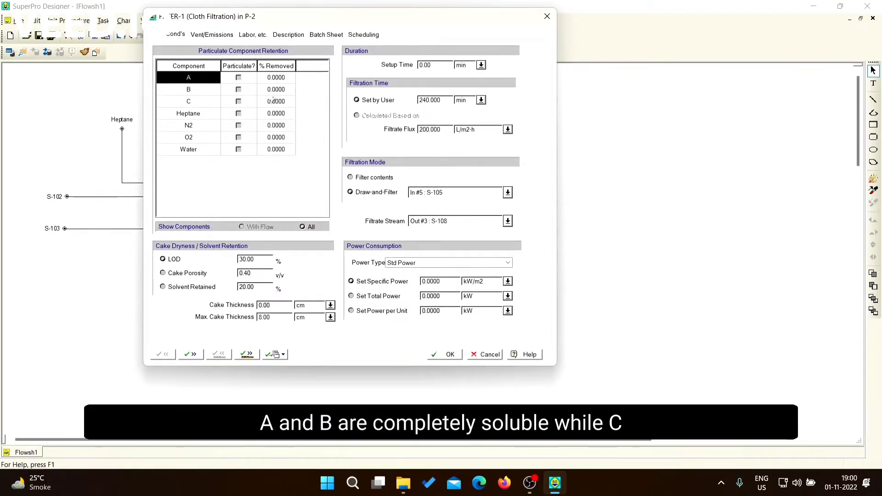
{"action": "left_click", "coordinate": [240, 102]}
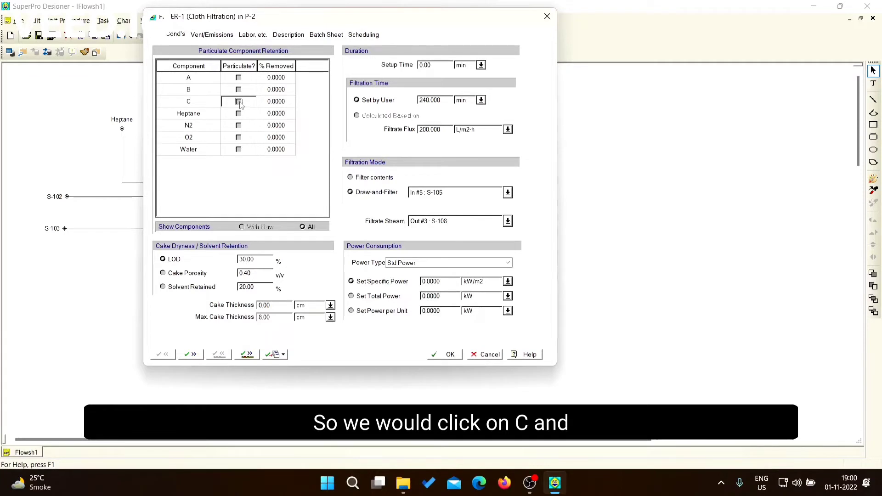
{"action": "left_click", "coordinate": [281, 104]}
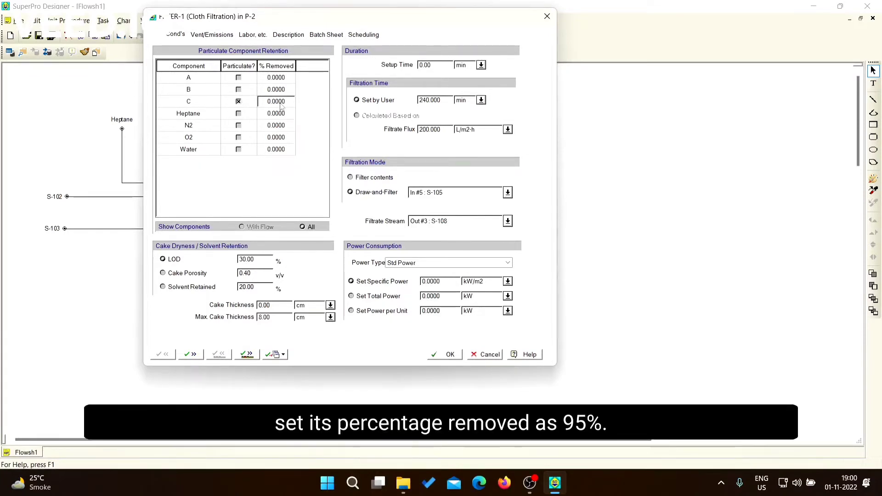
{"action": "type", "text": "95"}
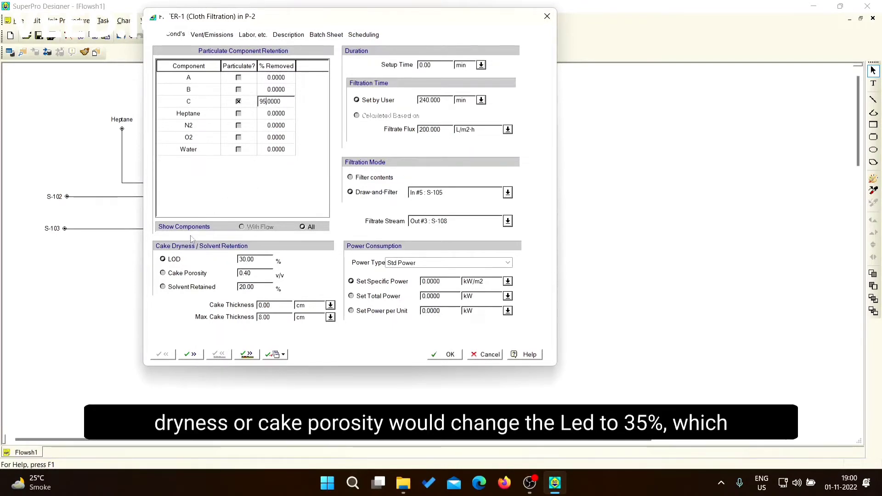
Step: Set FILTER-1's cake dryness to 35% LOD and its user-set filtration time to 3 h
{"action": "double_click", "coordinate": [248, 260]}
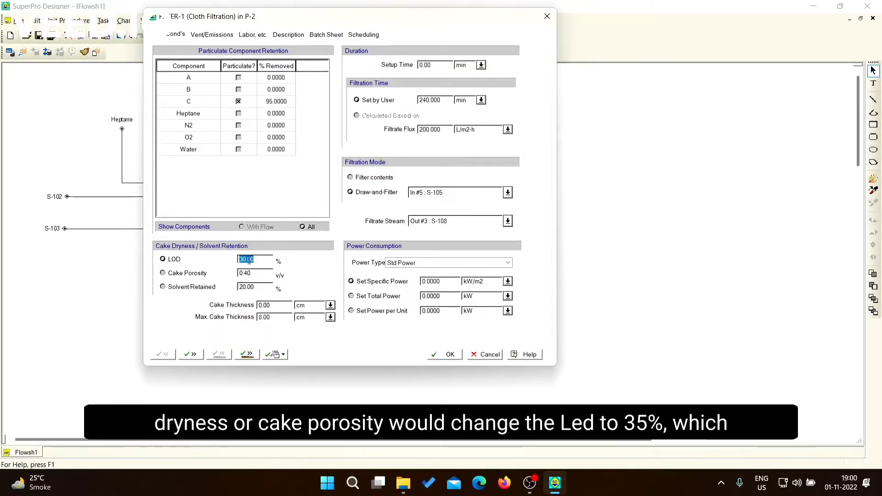
{"action": "type", "text": "35"}
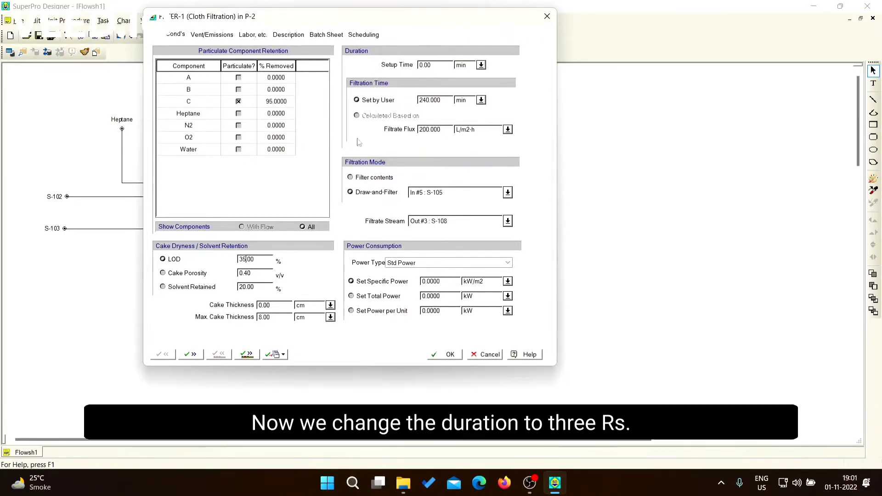
{"action": "double_click", "coordinate": [426, 101]}
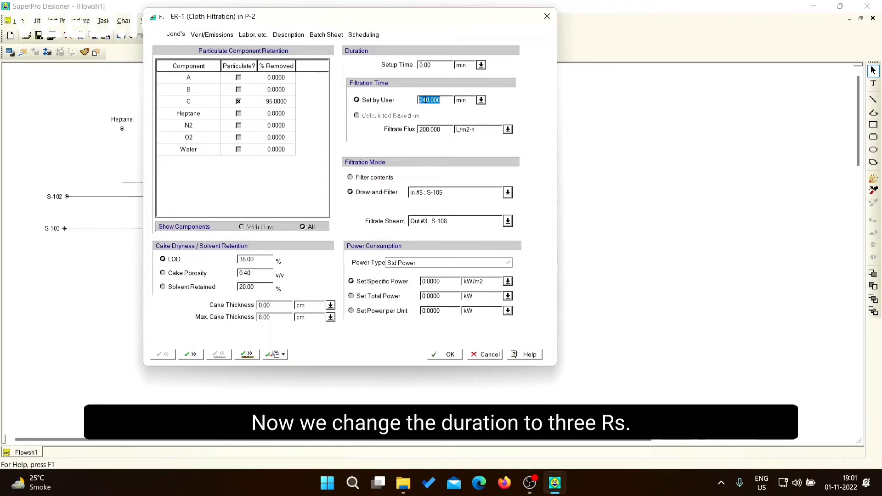
{"action": "left_click", "coordinate": [481, 99]}
{"action": "left_click", "coordinate": [459, 125]}
{"action": "double_click", "coordinate": [427, 100]}
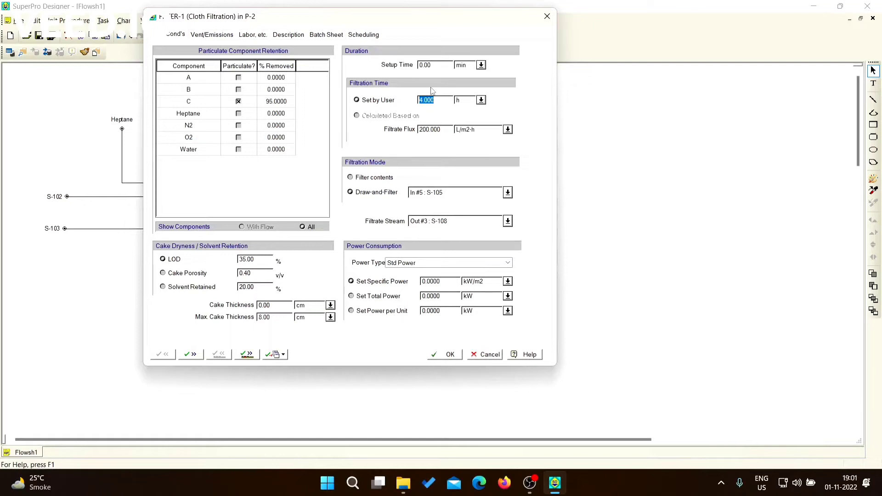
{"action": "type", "text": "3"}
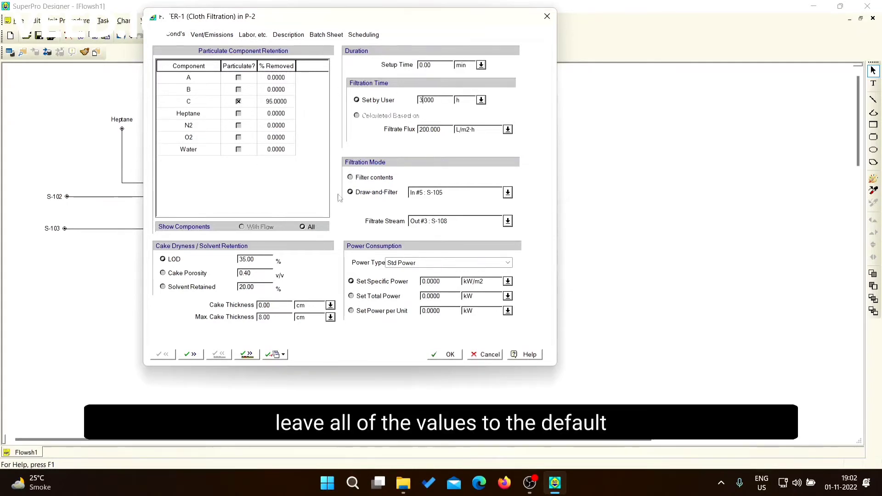
Step: Schedule FILTER-1 relative to the start of Transfer out to PFF-101 in procedure P-1, and accept to move on to CAKE-WASH-1
{"action": "left_click", "coordinate": [371, 35]}
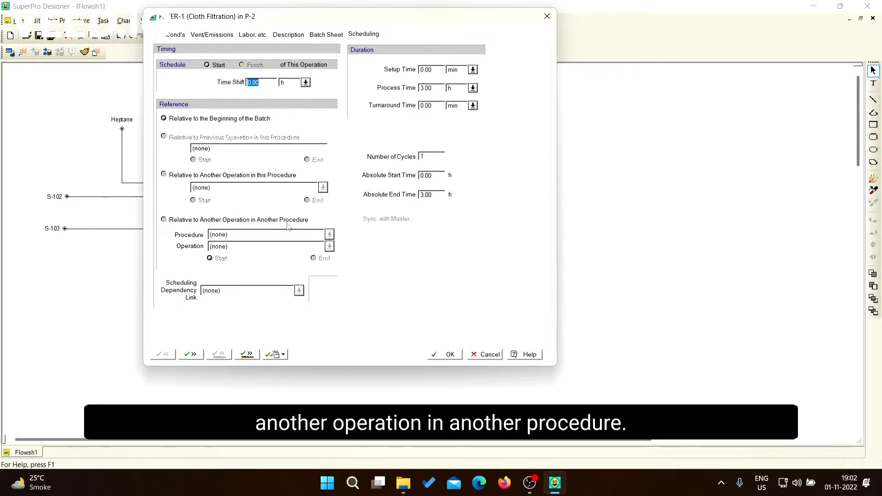
{"action": "left_click", "coordinate": [214, 222]}
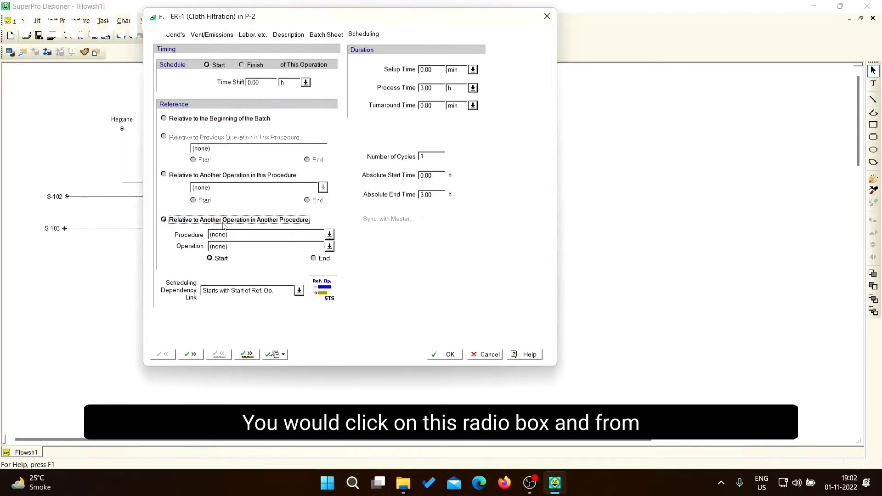
{"action": "left_click", "coordinate": [329, 235]}
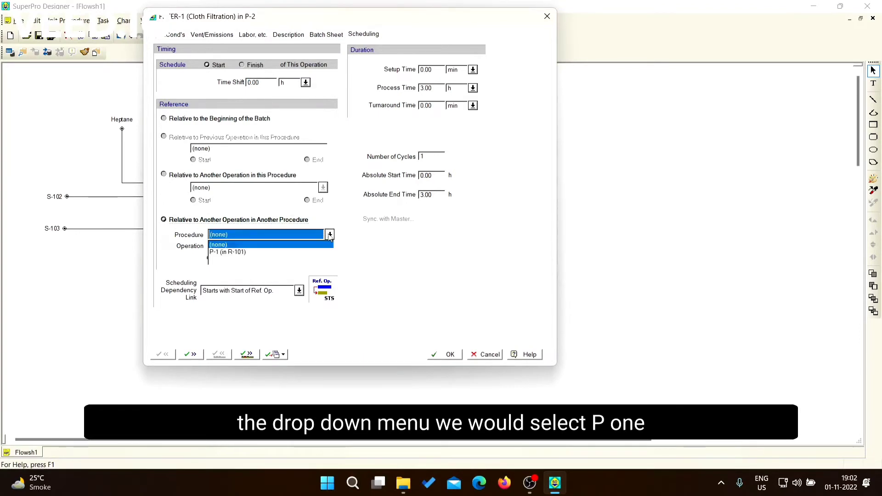
{"action": "left_click", "coordinate": [228, 252]}
{"action": "left_click", "coordinate": [329, 247]}
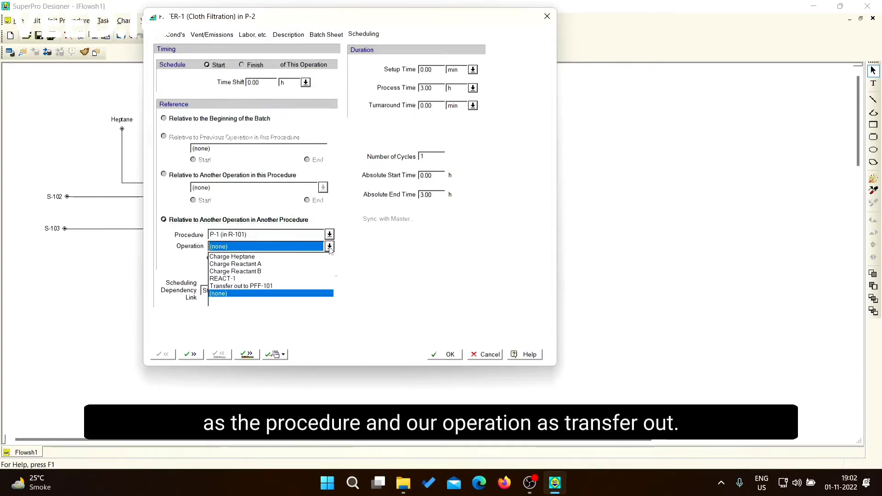
{"action": "left_click", "coordinate": [266, 286]}
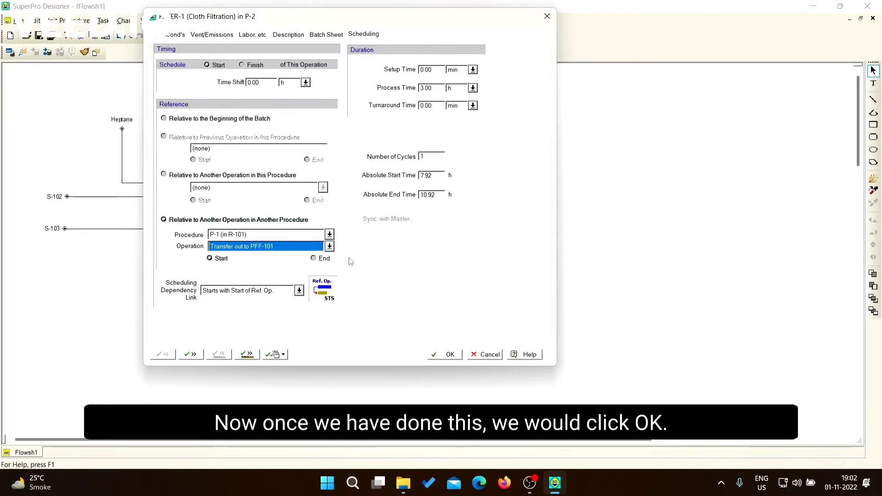
{"action": "left_click", "coordinate": [246, 354]}
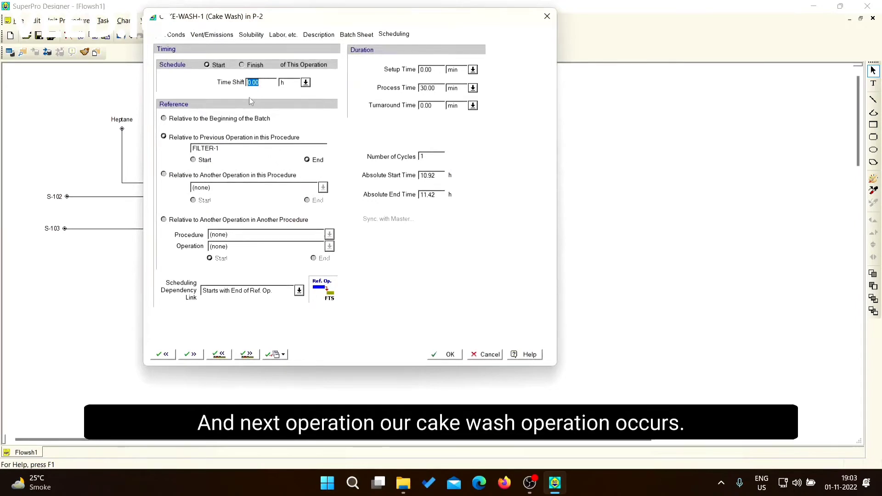
Step: Set the wash out stream in CAKE-WASH-1's operating conditions to outlet S-109
{"action": "key", "text": "ctrl+Tab"}
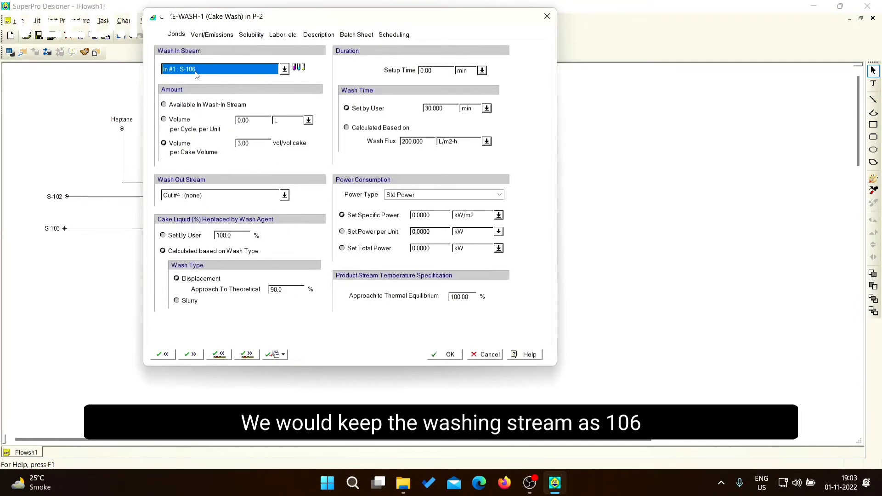
{"action": "left_click", "coordinate": [284, 195]}
{"action": "left_click", "coordinate": [193, 236]}
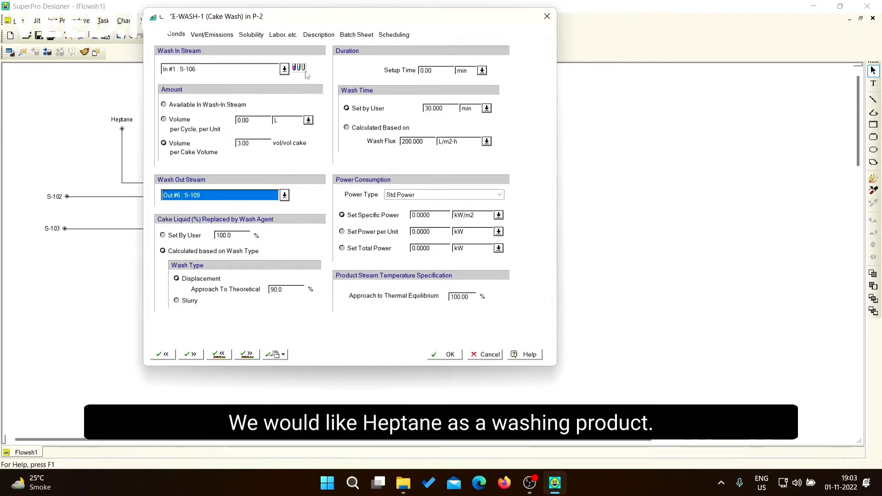
Step: Add Heptane as the ingredient of wash stream S-106, base the wash time on wash flux, and accept to move on to TRANSFER-OUT-1
{"action": "left_click", "coordinate": [299, 68]}
{"action": "left_click", "coordinate": [65, 134]}
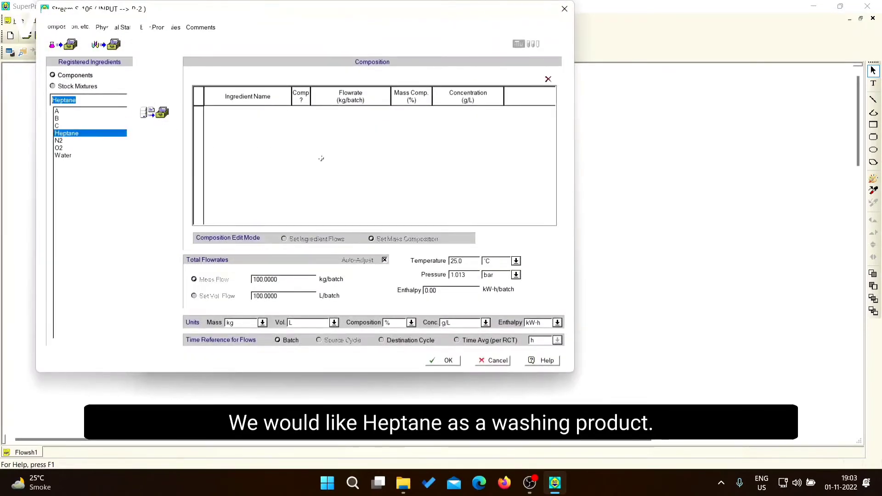
{"action": "left_click", "coordinate": [447, 361]}
{"action": "left_click", "coordinate": [309, 216]}
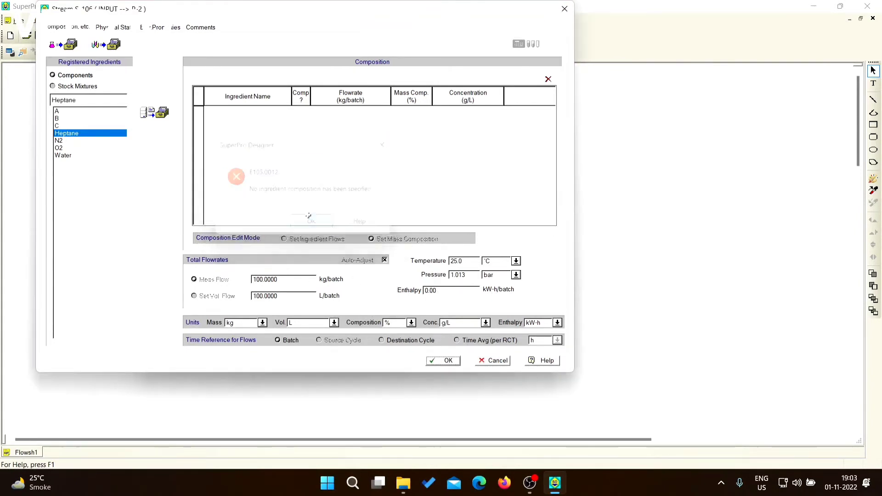
{"action": "left_click", "coordinate": [155, 113]}
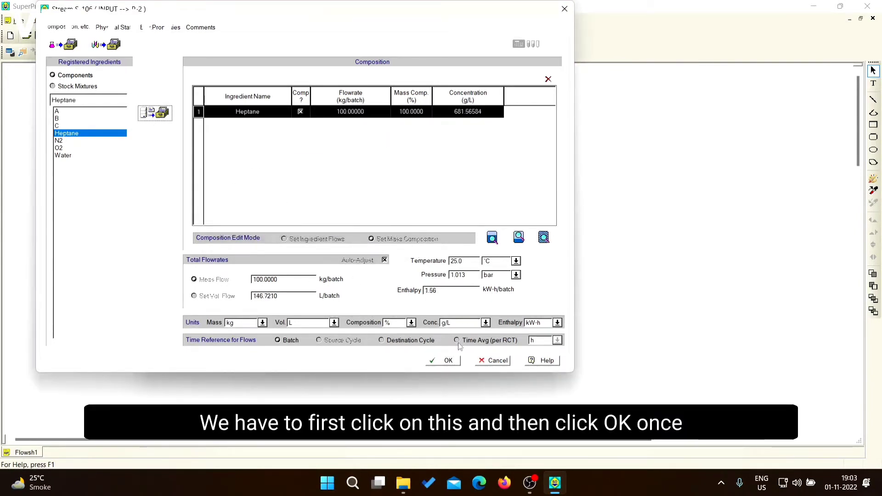
{"action": "left_click", "coordinate": [446, 361]}
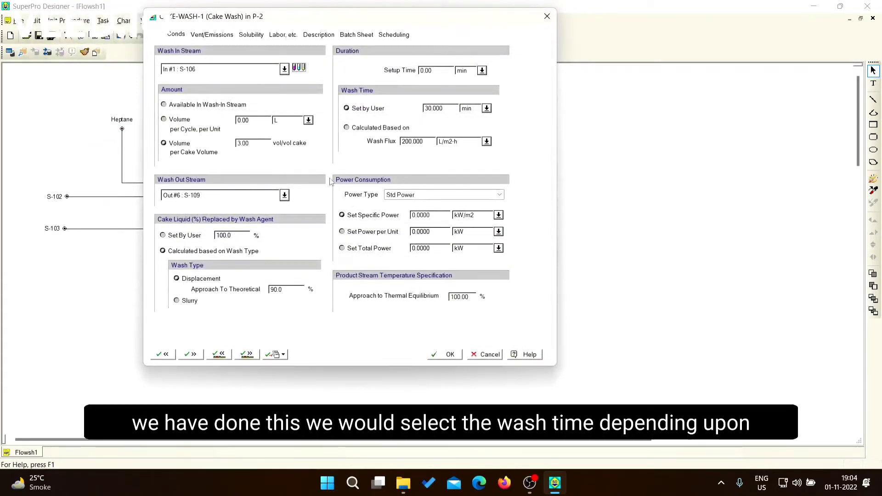
{"action": "left_click", "coordinate": [373, 131]}
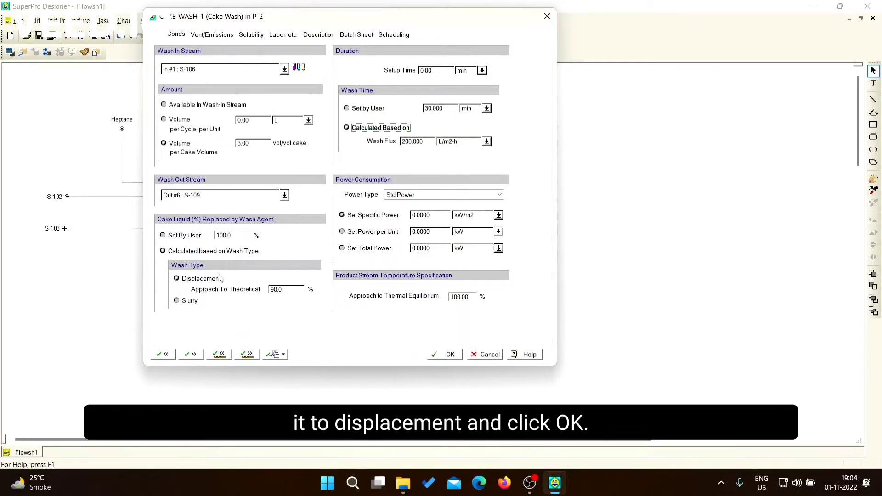
{"action": "left_click", "coordinate": [245, 354]}
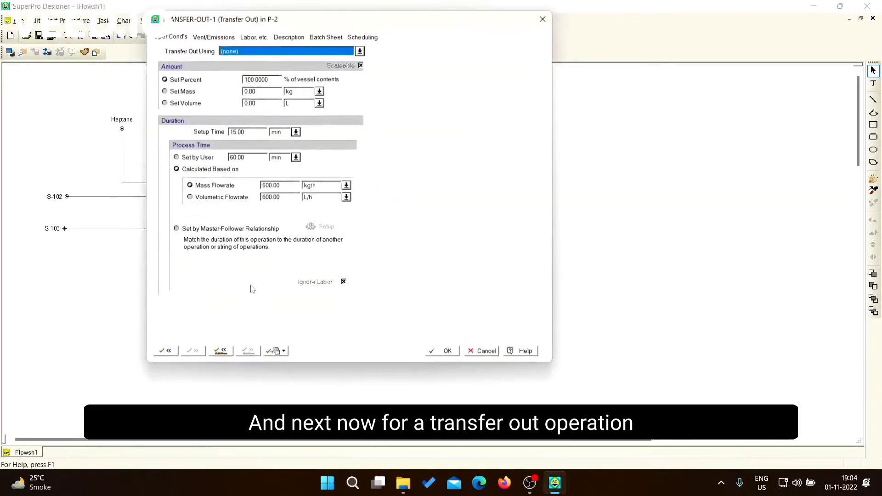
Step: Set TRANSFER-OUT-1 in P-2 to transfer out using the Cake stream
{"action": "left_click", "coordinate": [361, 49]}
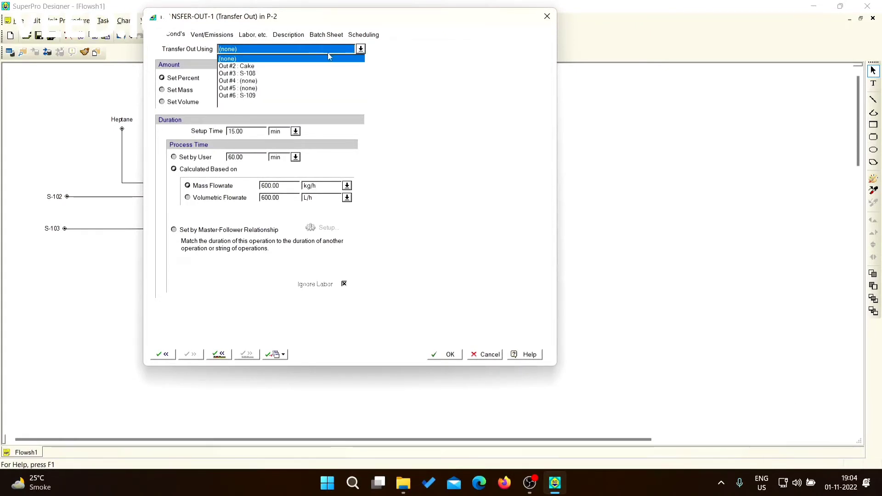
{"action": "left_click", "coordinate": [305, 66]}
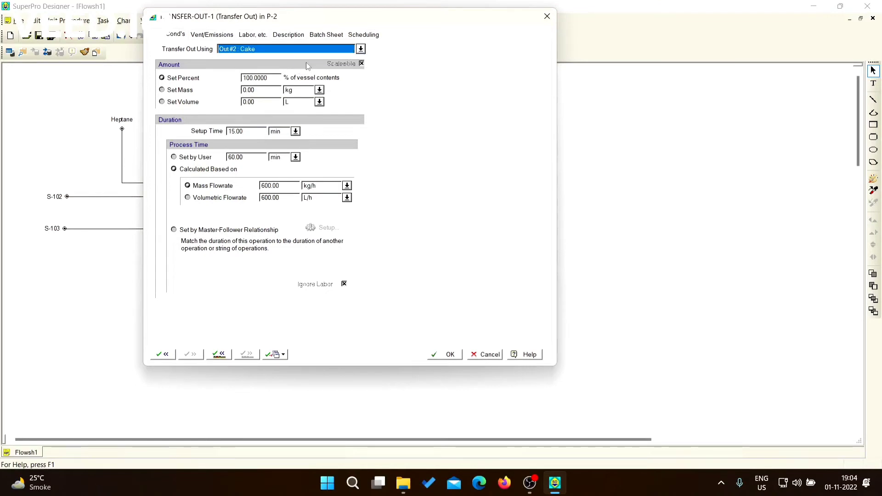
Step: Set TRANSFER-OUT-1's setup time to 5 min and its user-set process time to 30 min, and accept the operation data
{"action": "double_click", "coordinate": [239, 132]}
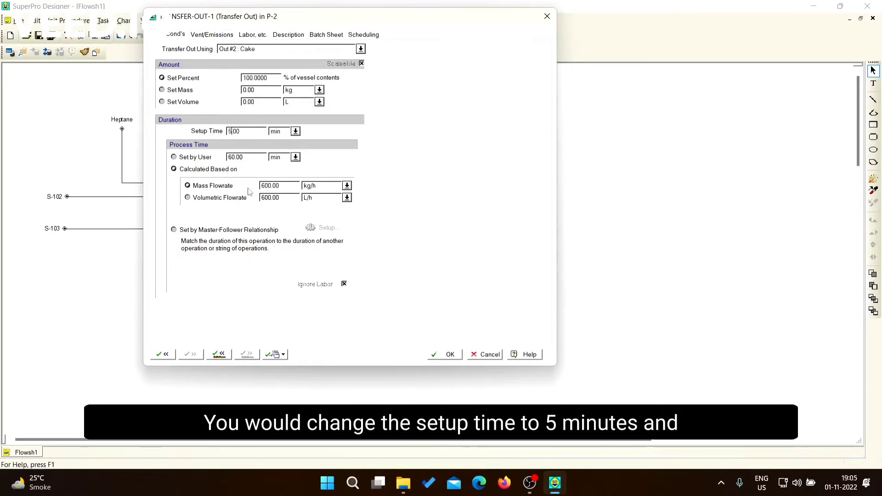
{"action": "left_click", "coordinate": [195, 157]}
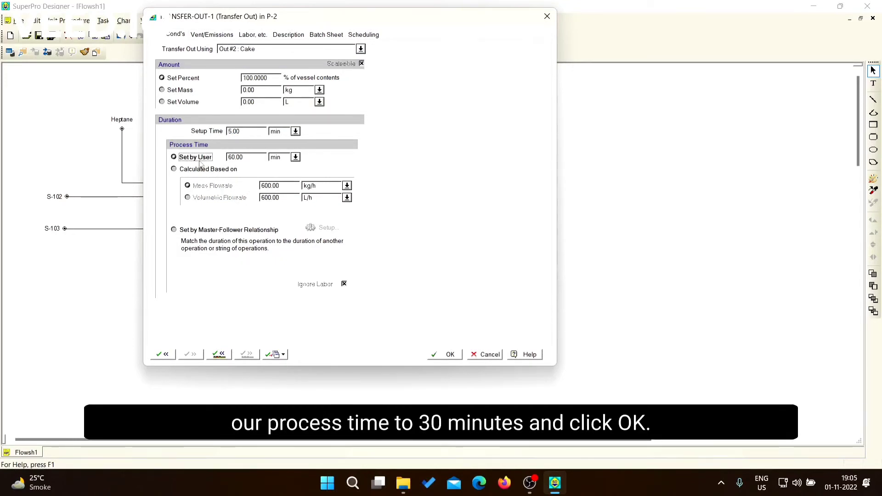
{"action": "double_click", "coordinate": [237, 157]}
{"action": "type", "text": "30.00"}
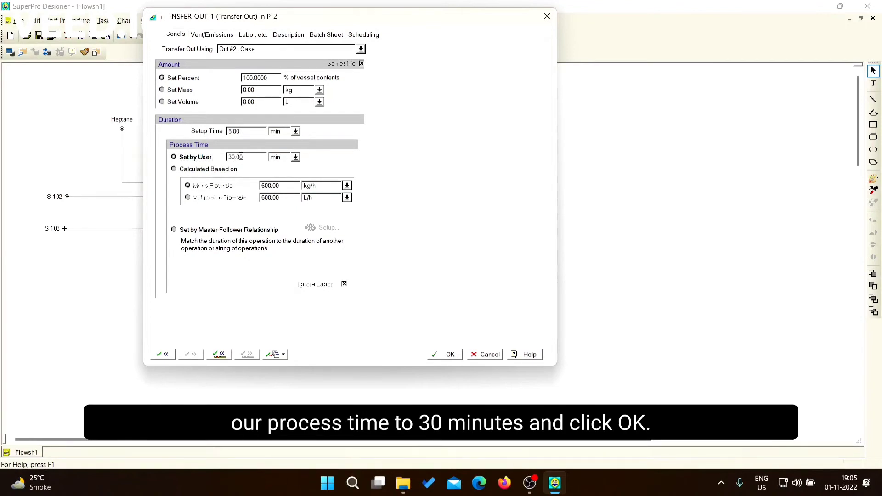
{"action": "left_click", "coordinate": [450, 357]}
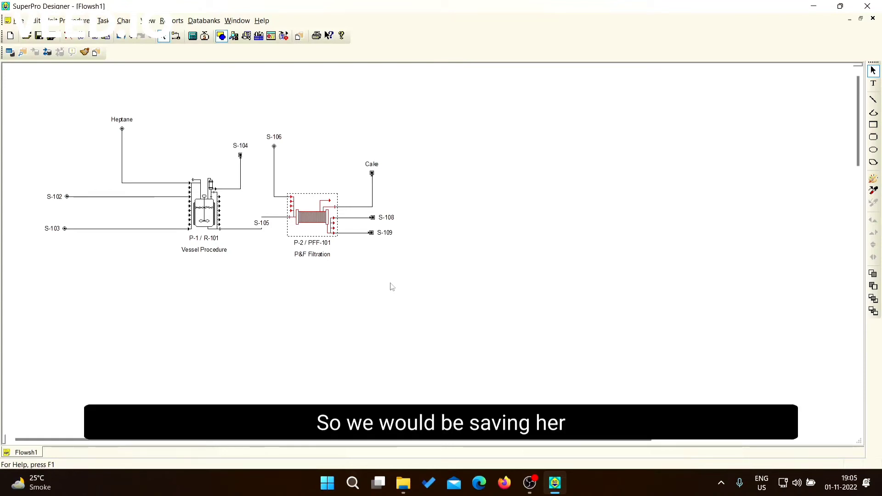
Step: Save the flowsheet as expt1.2 and solve its material and energy balances
{"action": "key", "text": "ctrl+s"}
{"action": "type", "text": "e"}
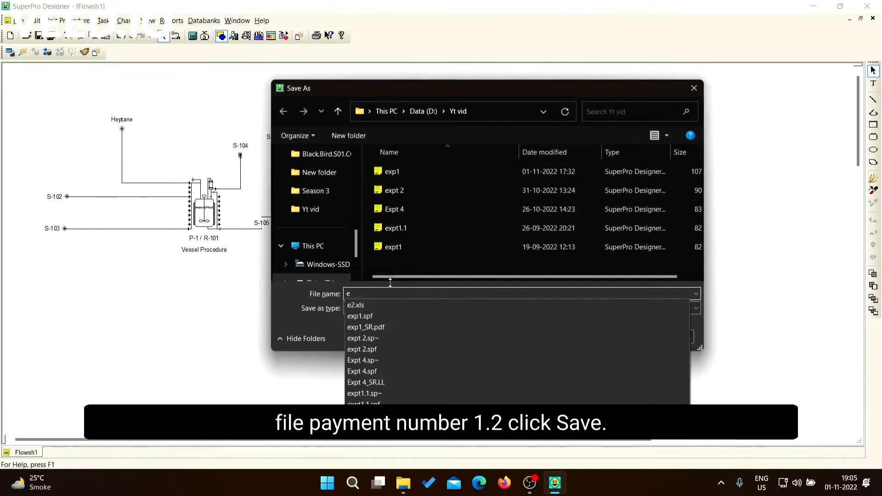
{"action": "type", "text": "xpt1.2"}
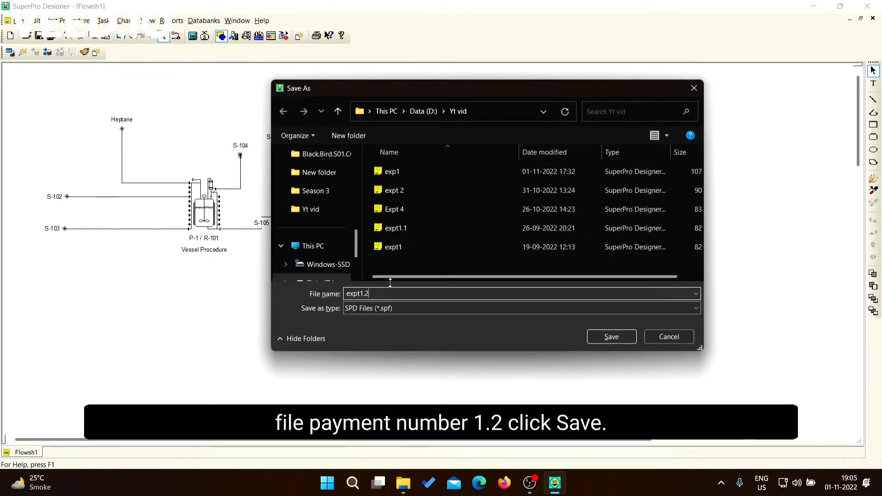
{"action": "key", "text": "Return"}
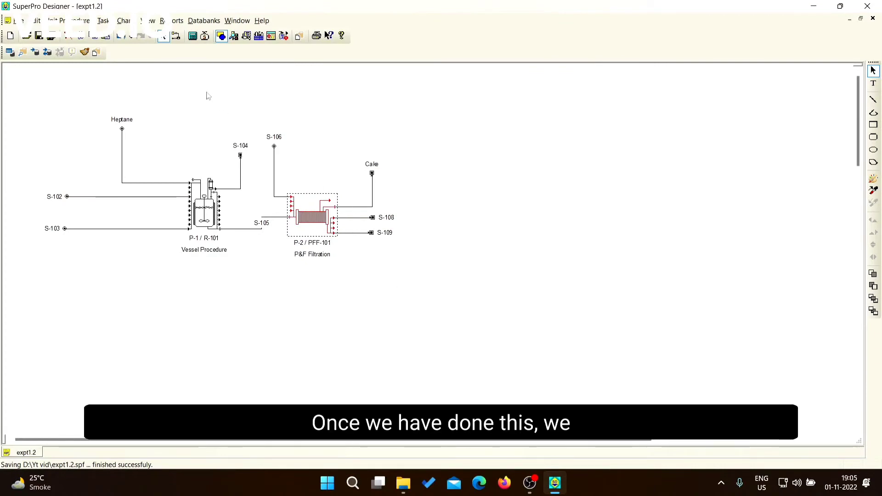
{"action": "left_click", "coordinate": [192, 38]}
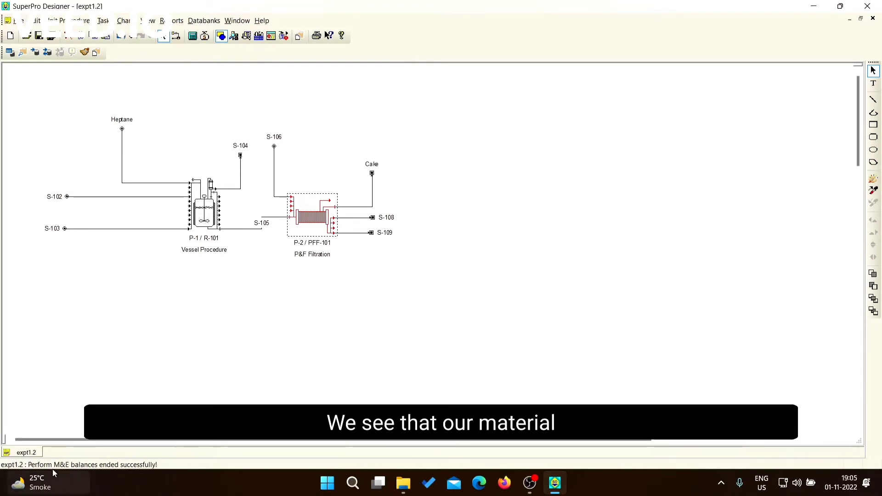
{"action": "mouse_move", "coordinate": [85, 476]}
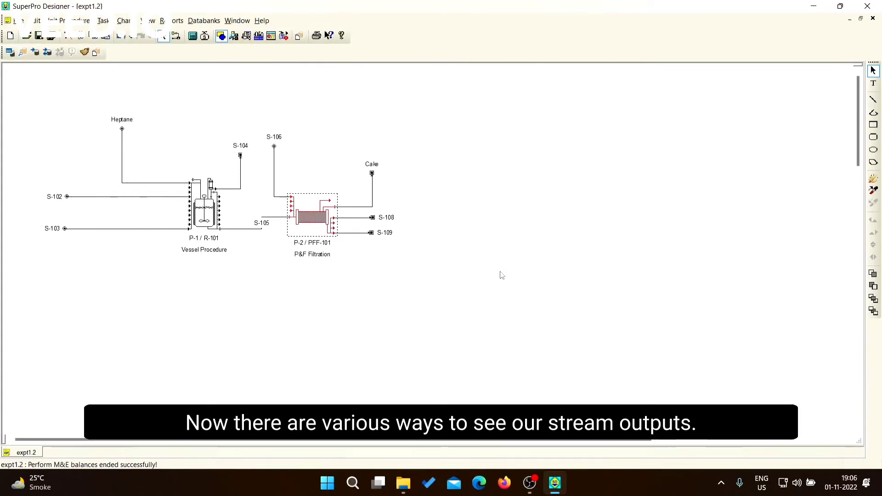
Step: Show the stream summary table and include all streams in its contents
{"action": "left_click", "coordinate": [259, 35]}
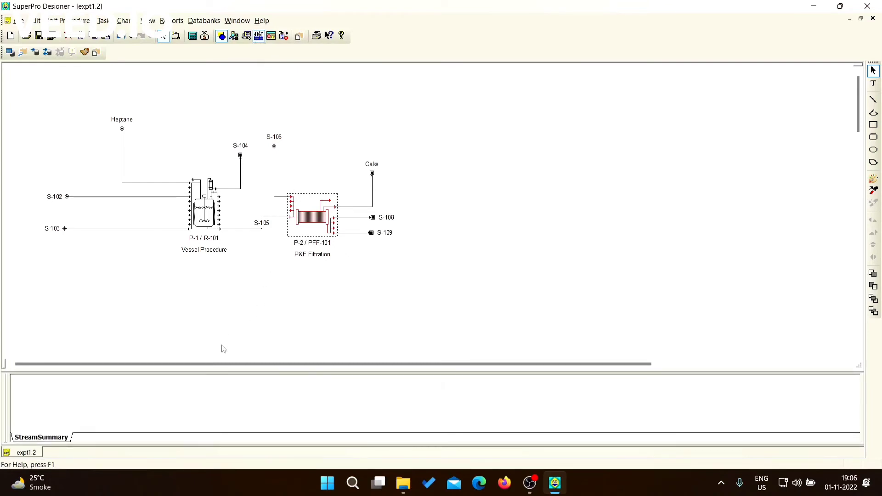
{"action": "right_click", "coordinate": [193, 401]}
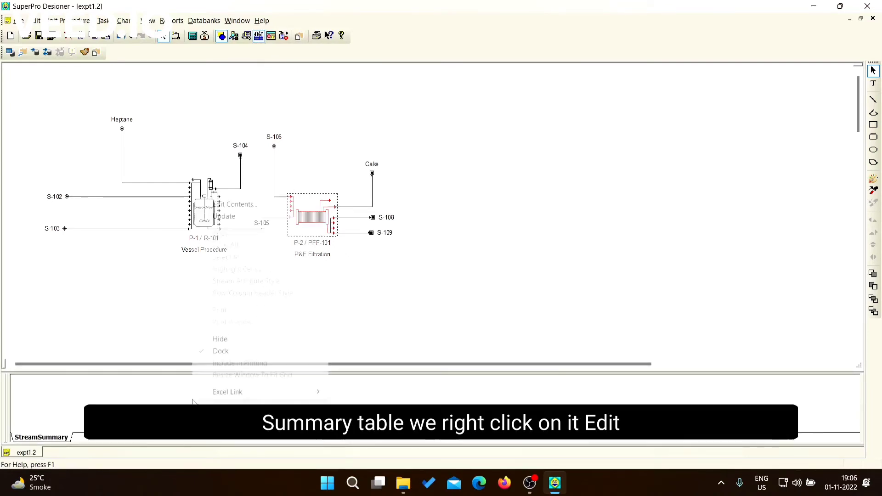
{"action": "left_click", "coordinate": [270, 206]}
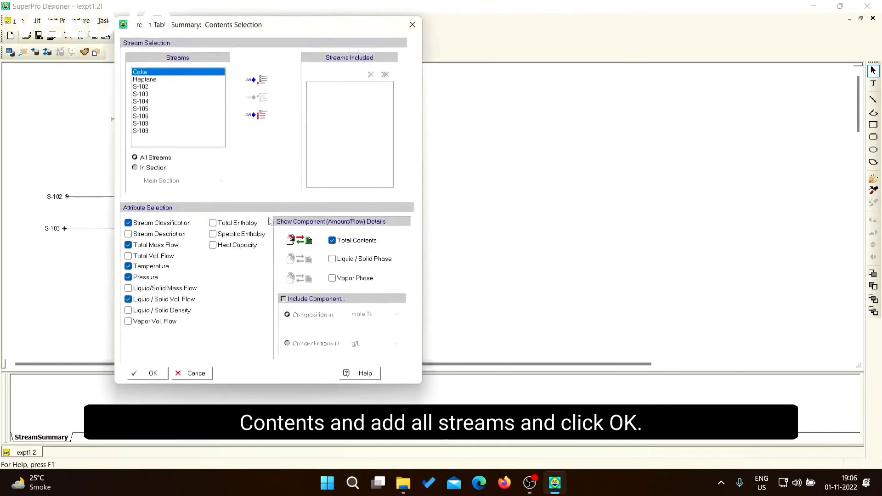
{"action": "left_click", "coordinate": [258, 118]}
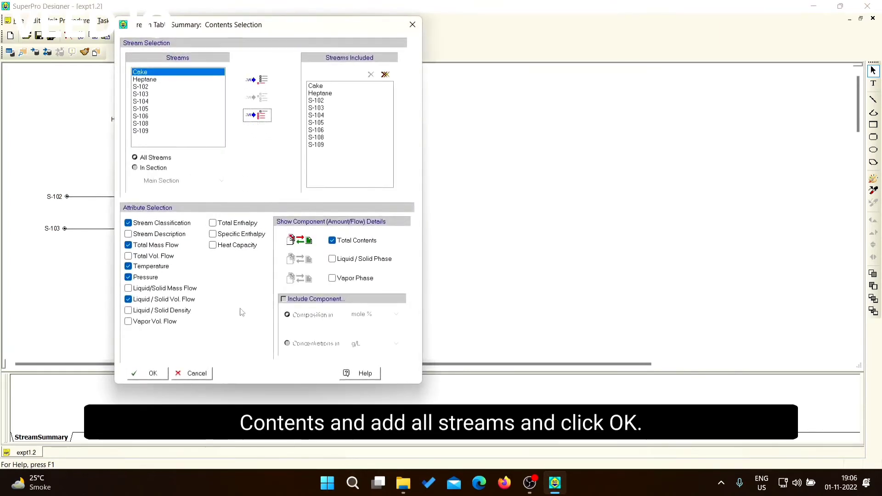
{"action": "left_click", "coordinate": [153, 374]}
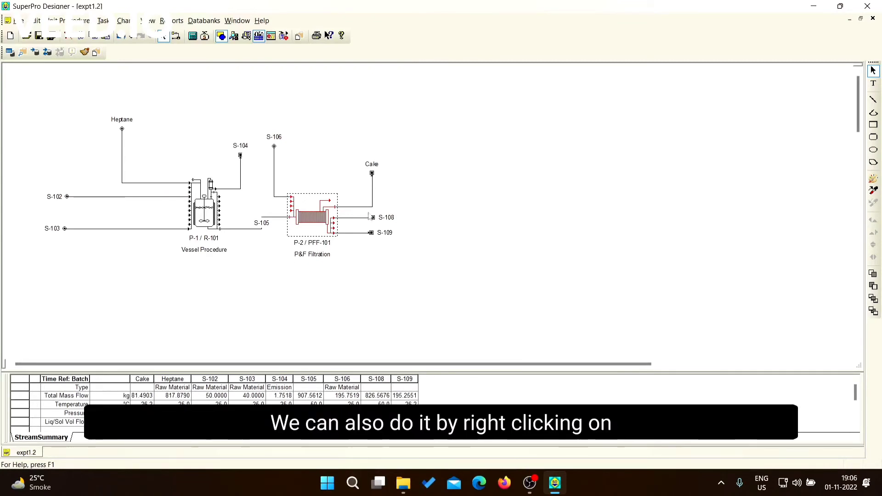
Step: Check the tag labels of the Cake stream
{"action": "right_click", "coordinate": [372, 185]}
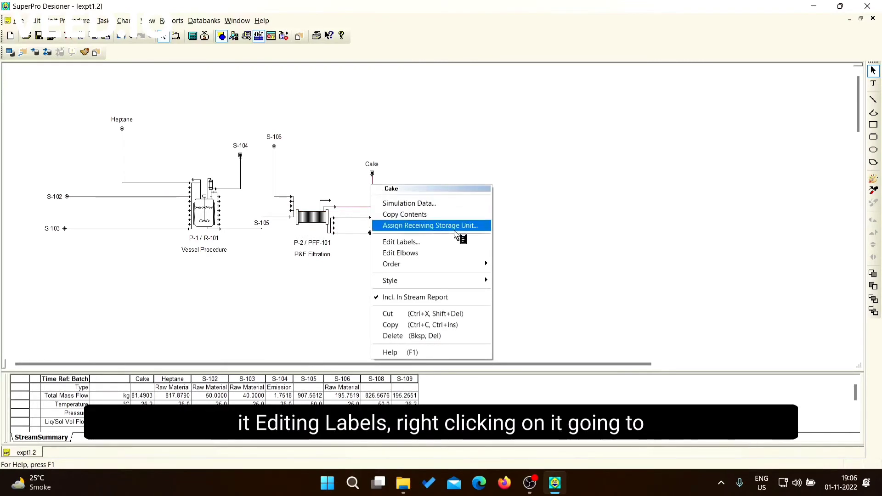
{"action": "left_click", "coordinate": [474, 244]}
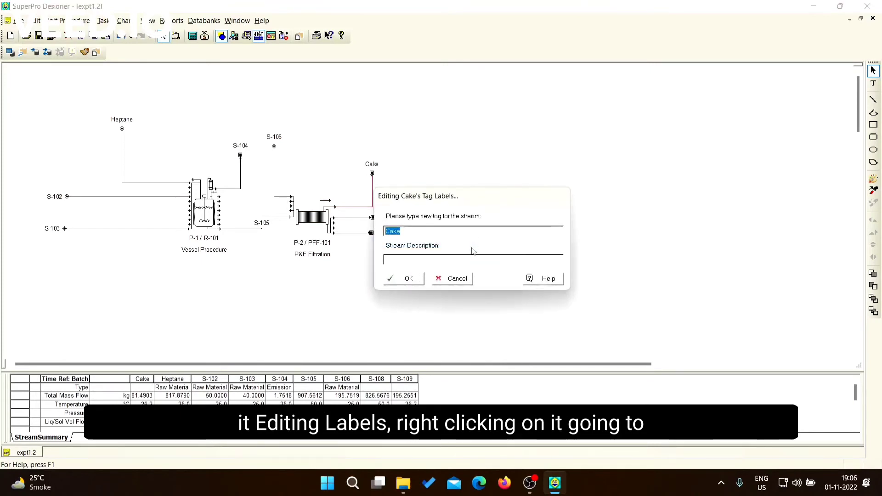
{"action": "left_click", "coordinate": [406, 278]}
Step: Display the info tag on the Cake stream in its style settings, with the tag's segment preference set to Horizontal Near Destination
{"action": "right_click", "coordinate": [373, 190]}
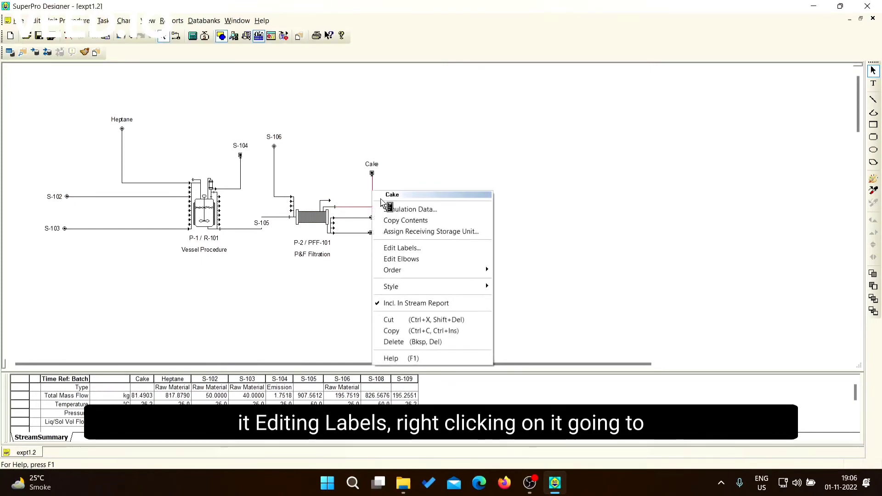
{"action": "mouse_move", "coordinate": [447, 287]}
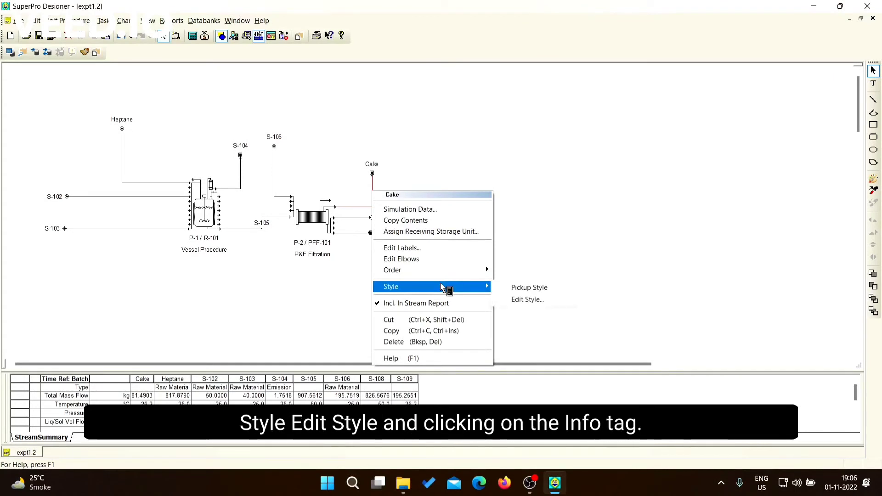
{"action": "left_click", "coordinate": [526, 300]}
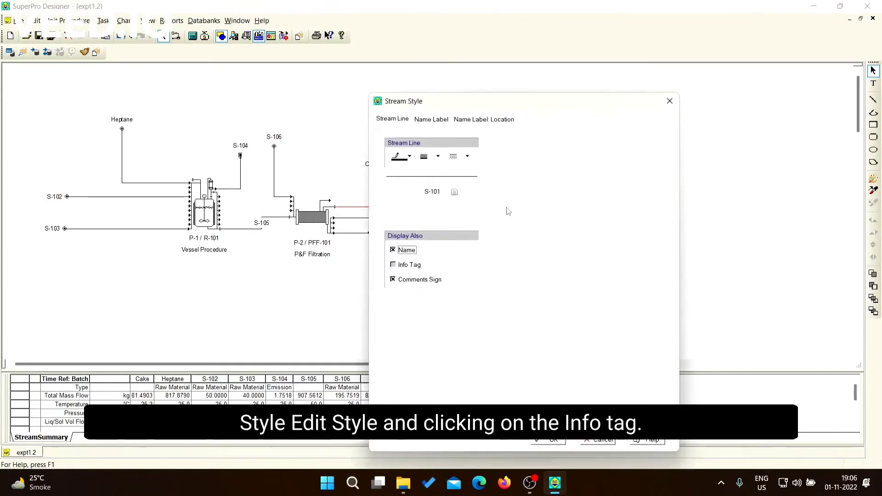
{"action": "left_click", "coordinate": [393, 265]}
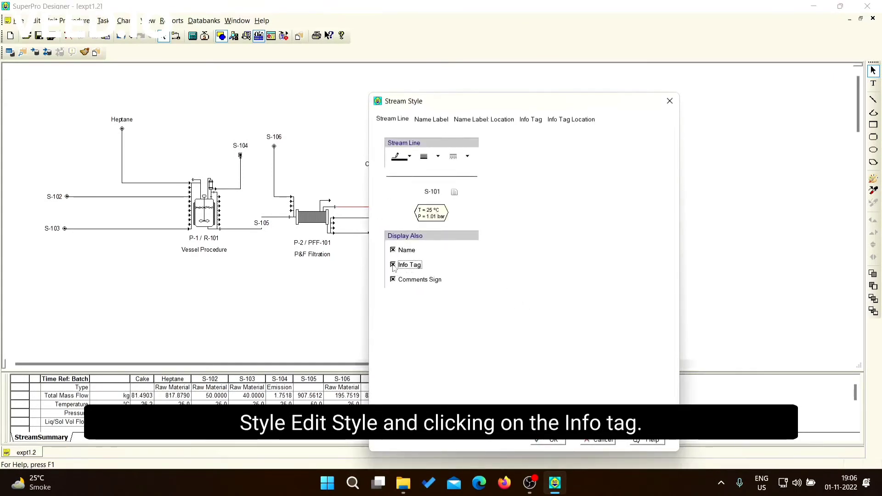
{"action": "left_click", "coordinate": [528, 121]}
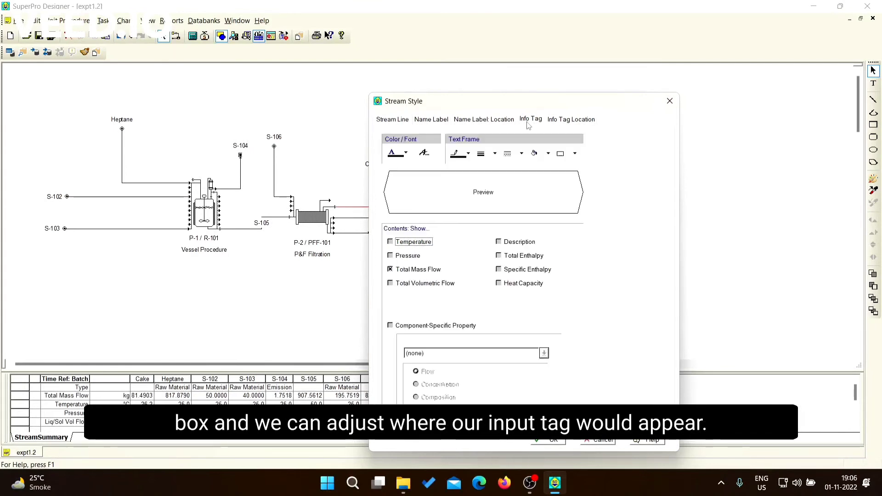
{"action": "left_click", "coordinate": [560, 122]}
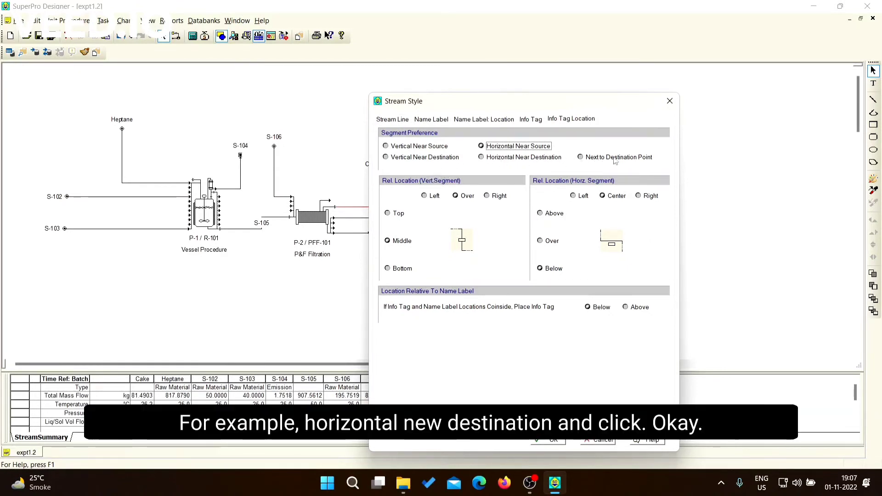
{"action": "left_click", "coordinate": [524, 158]}
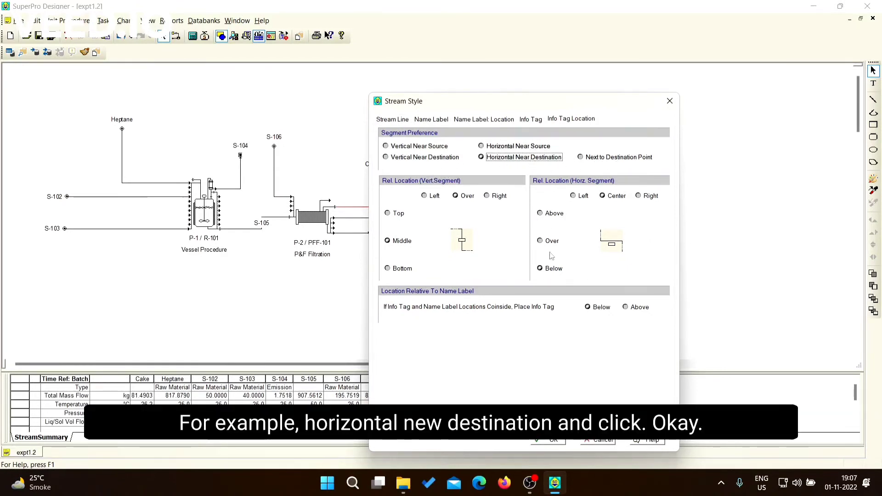
{"action": "left_click", "coordinate": [554, 440]}
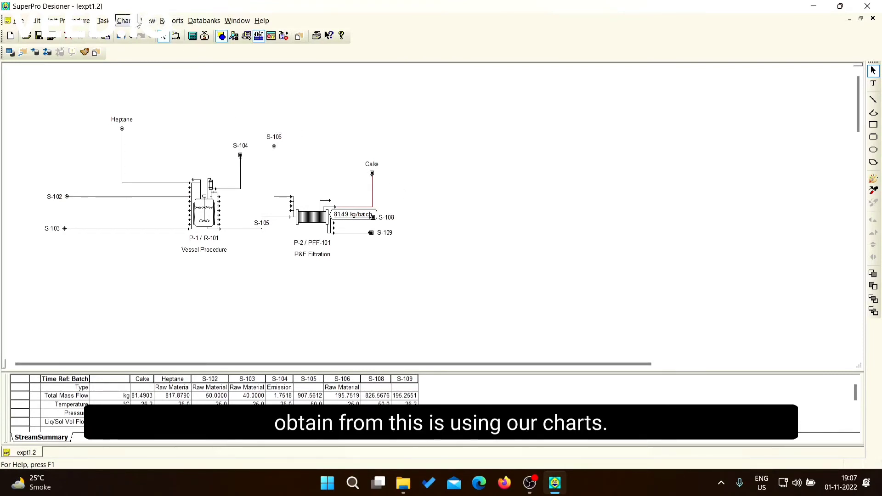
Step: Examine the durations and overlaps of the P-1 and P-2 operations in the single-batch operations Gantt chart, and close the chart
{"action": "left_click", "coordinate": [123, 20]}
{"action": "mouse_move", "coordinate": [148, 51]}
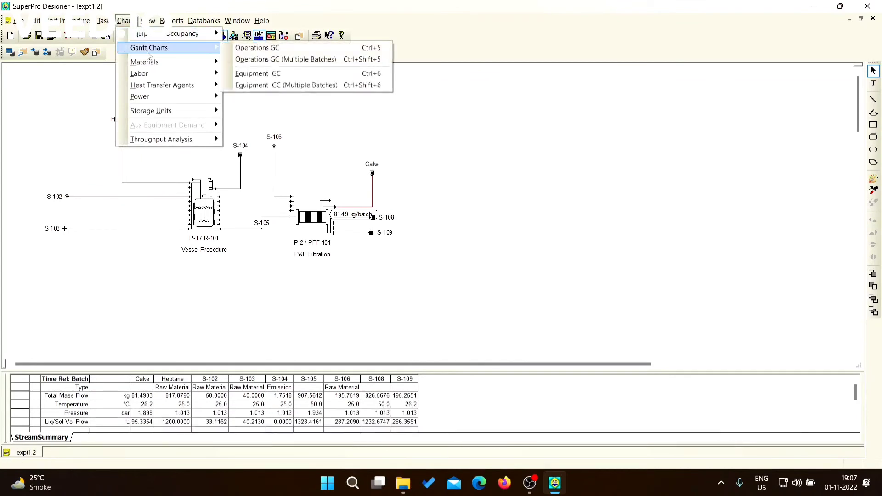
{"action": "left_click", "coordinate": [250, 49]}
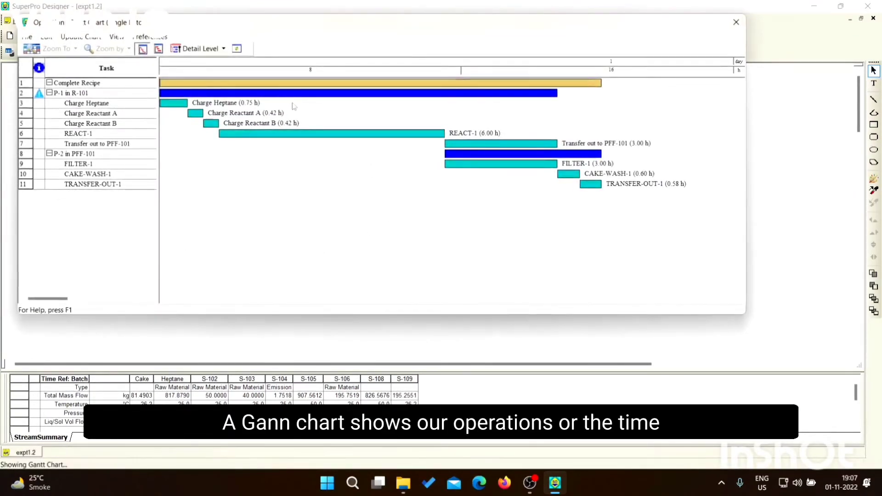
{"action": "mouse_move", "coordinate": [251, 140]}
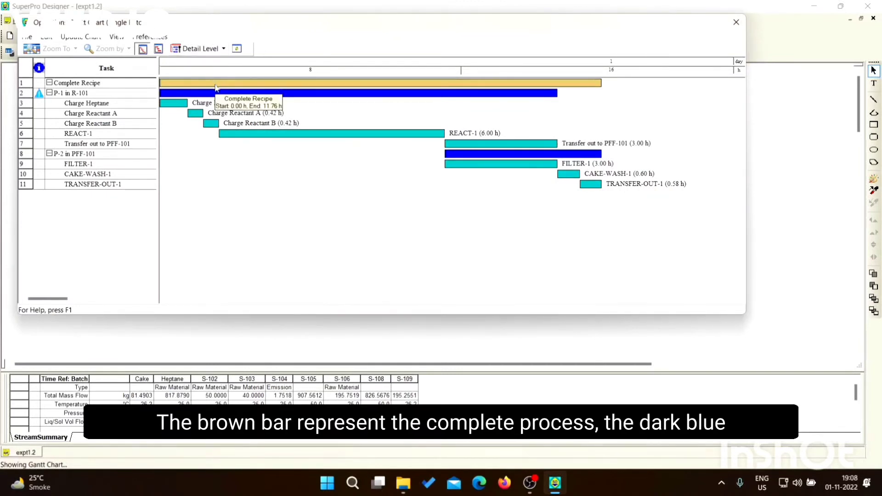
{"action": "mouse_move", "coordinate": [294, 101]}
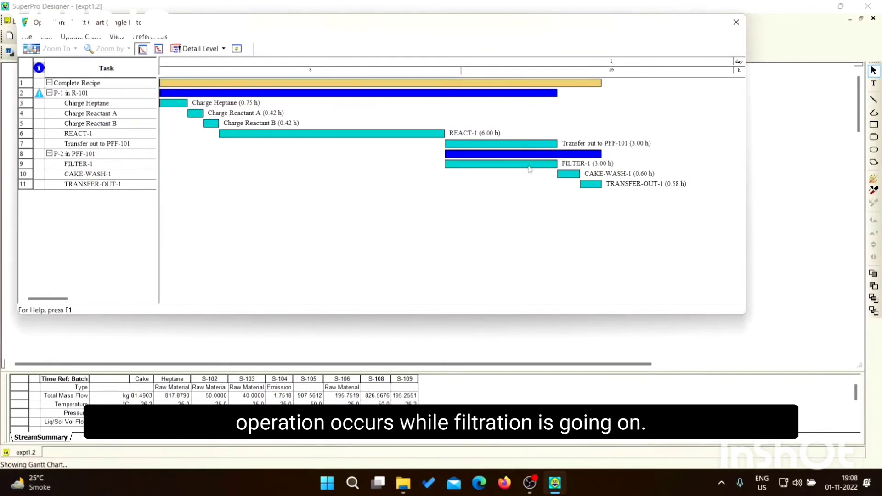
{"action": "mouse_move", "coordinate": [523, 172]}
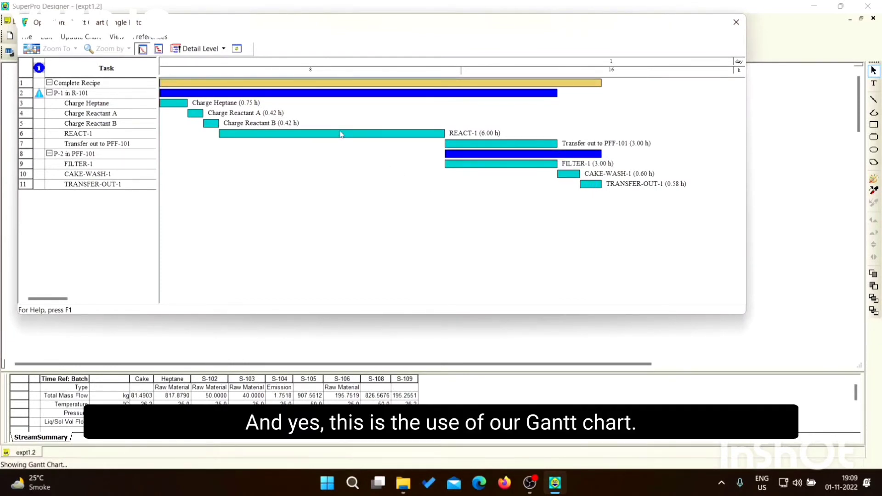
{"action": "mouse_move", "coordinate": [340, 134]}
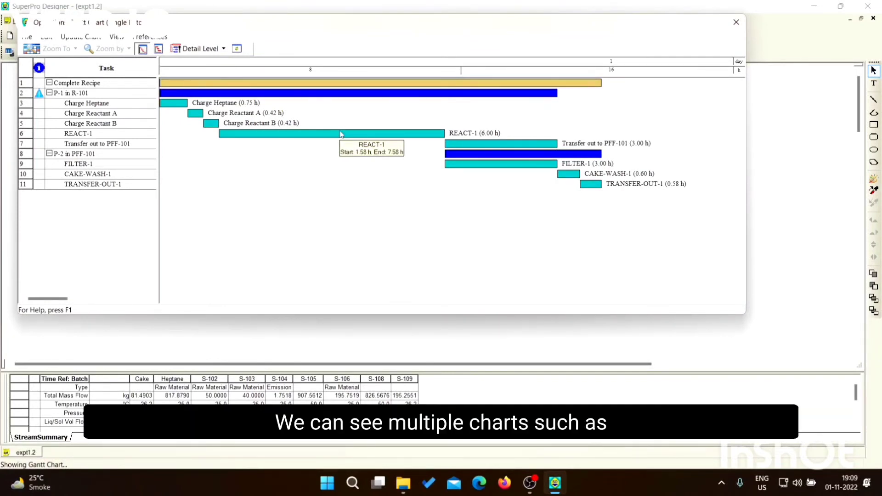
{"action": "left_click", "coordinate": [736, 22]}
Step: Show the equipment occupancy chart for multiple batches
{"action": "left_click", "coordinate": [124, 21]}
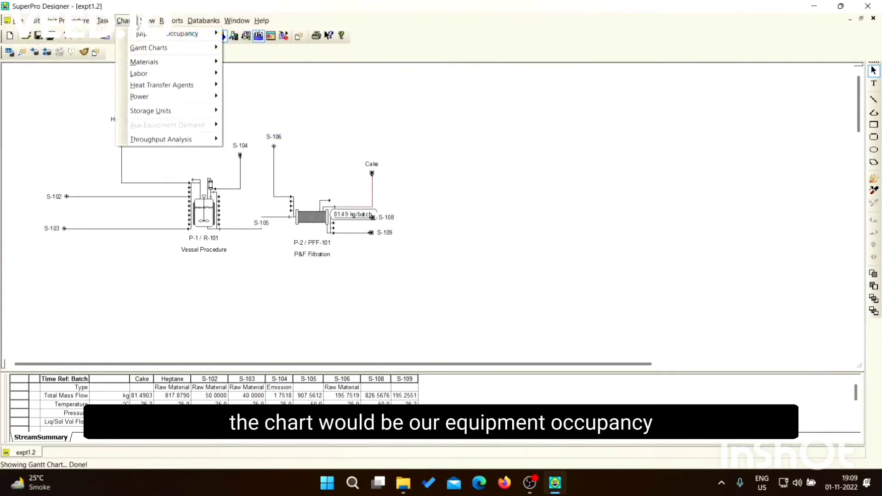
{"action": "mouse_move", "coordinate": [150, 37]}
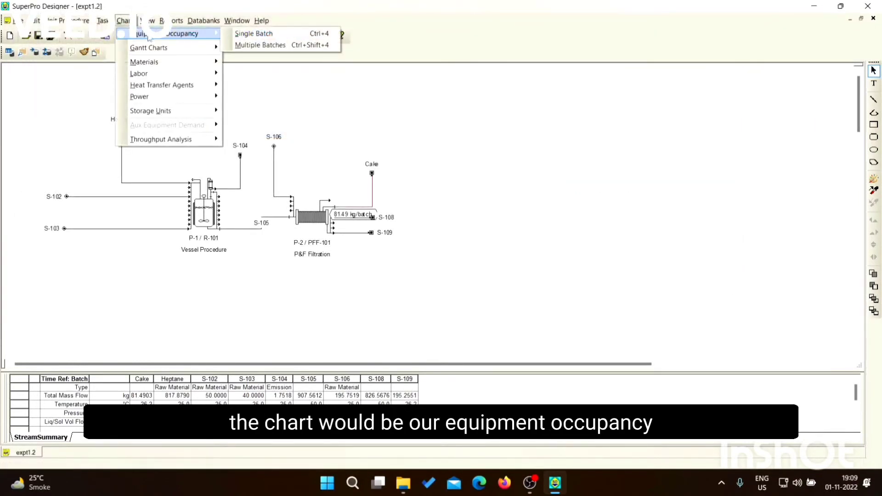
{"action": "left_click", "coordinate": [276, 45]}
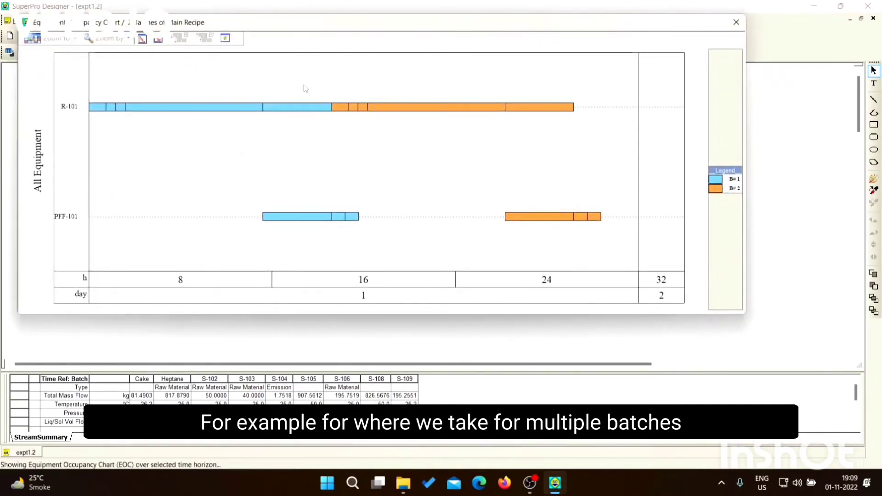
Step: Set the equipment occupancy chart to show 5 main recipe batches, and close the chart after viewing it
{"action": "right_click", "coordinate": [319, 65]}
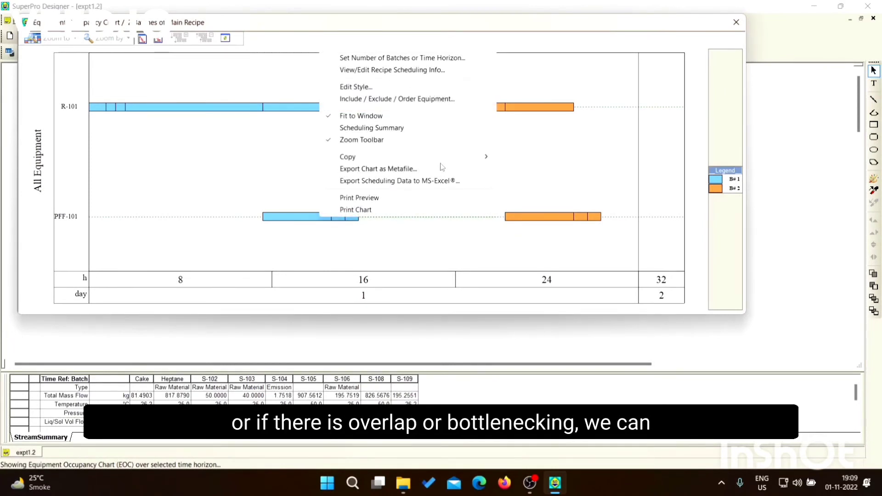
{"action": "left_click", "coordinate": [425, 59]}
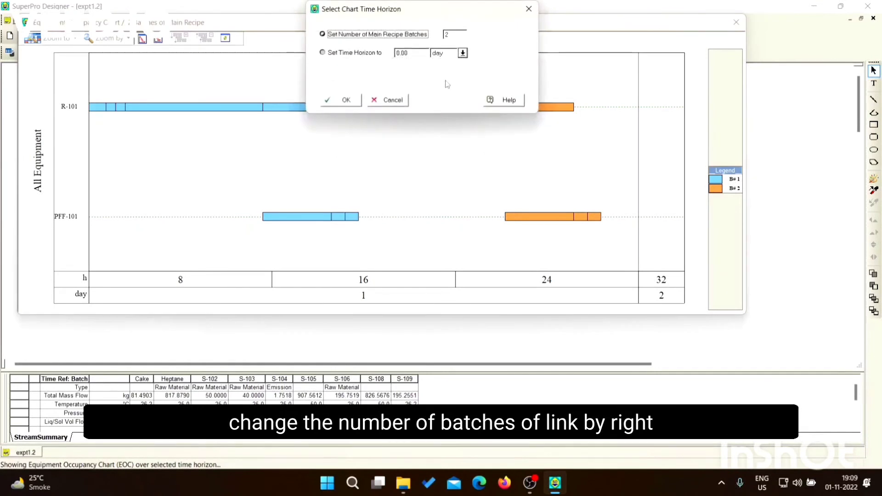
{"action": "double_click", "coordinate": [454, 35]}
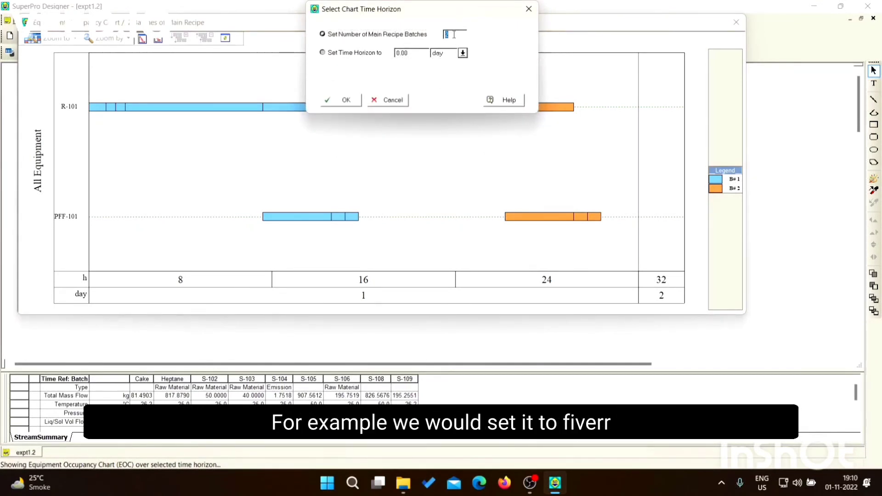
{"action": "type", "text": "5"}
{"action": "left_click", "coordinate": [344, 99]}
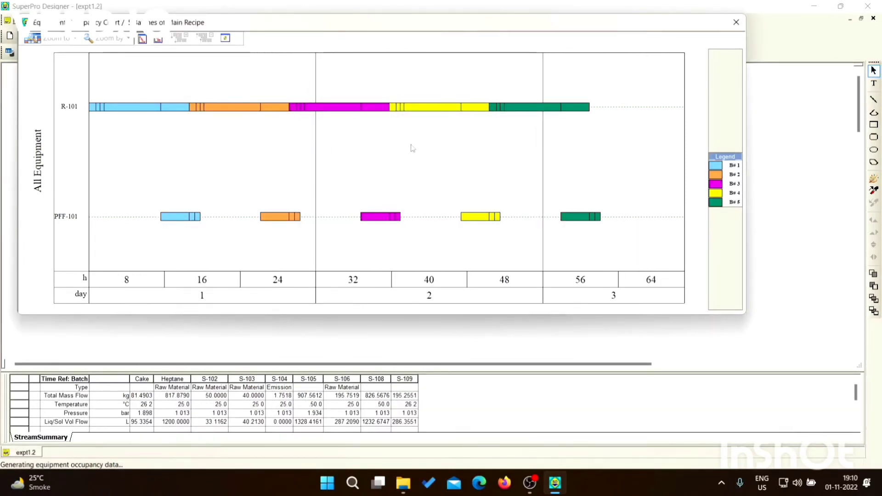
{"action": "left_click", "coordinate": [739, 26]}
Step: Set the export format for reports to PDF in the report options
{"action": "left_click", "coordinate": [177, 21]}
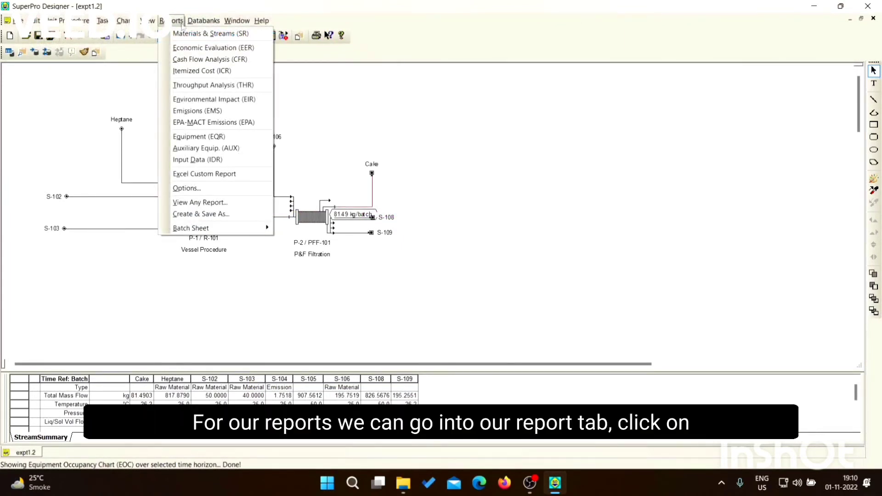
{"action": "left_click", "coordinate": [203, 187]}
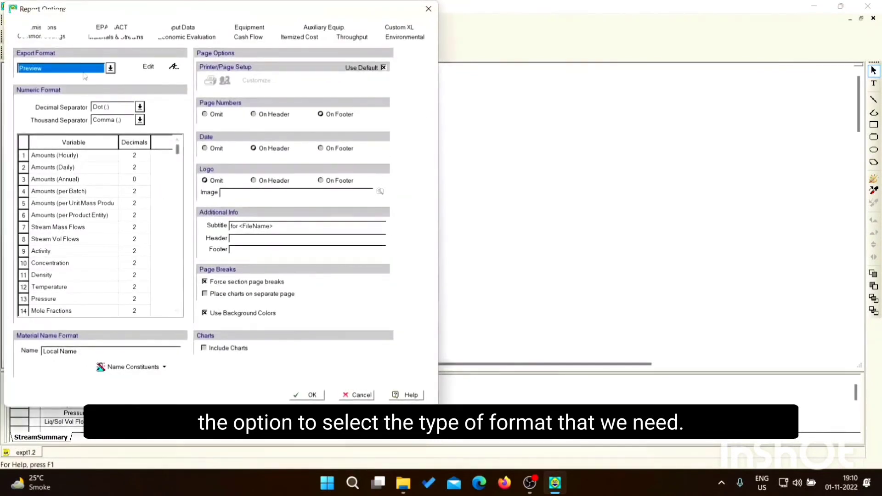
{"action": "left_click", "coordinate": [102, 69]}
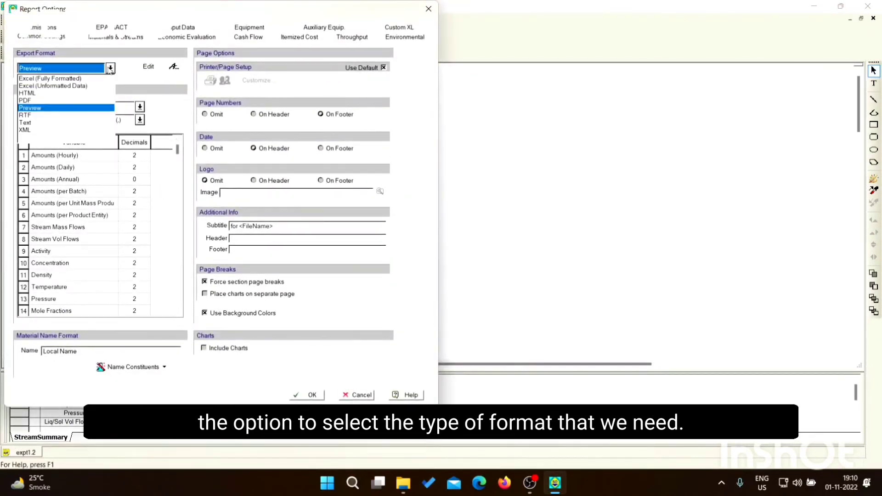
{"action": "left_click", "coordinate": [28, 100]}
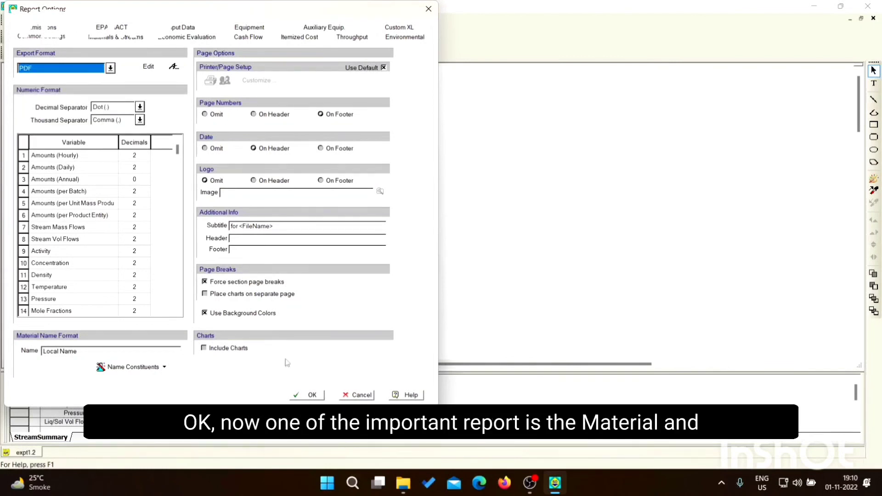
{"action": "left_click", "coordinate": [304, 394]}
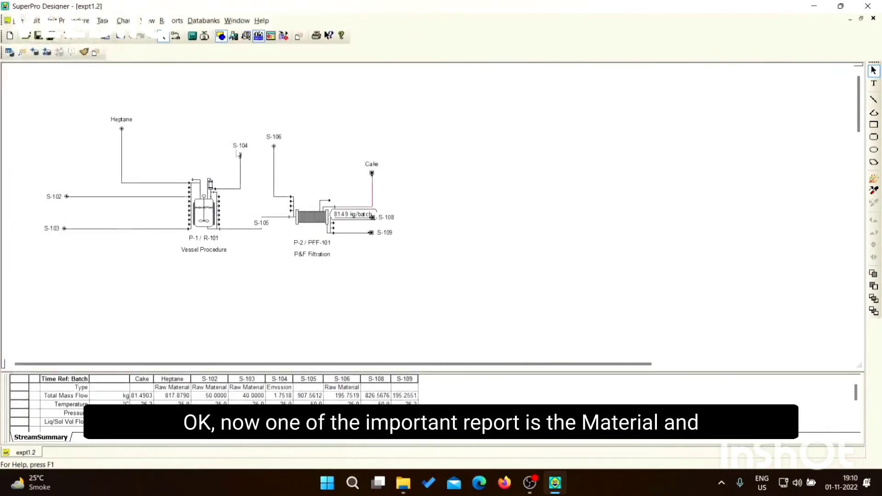
Step: Generate the Materials & Streams report, read through its process data and bulk materials sections, and return to SuperPro Designer
{"action": "left_click", "coordinate": [177, 21]}
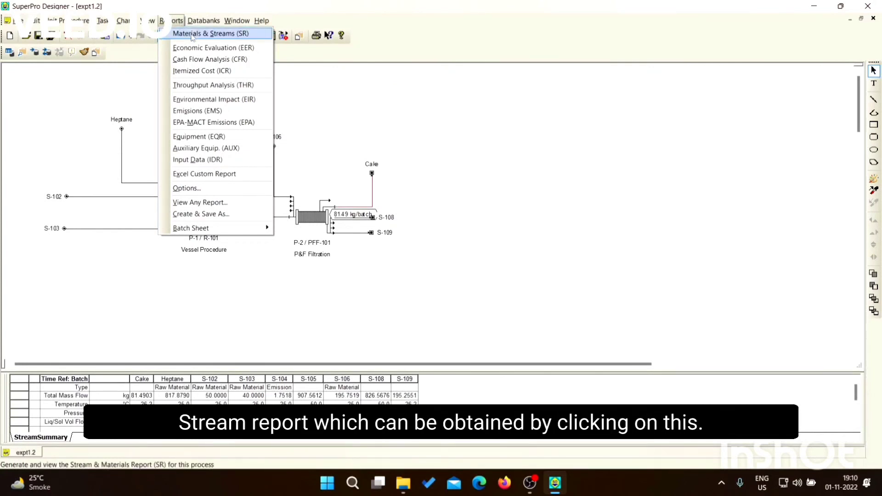
{"action": "left_click", "coordinate": [192, 37]}
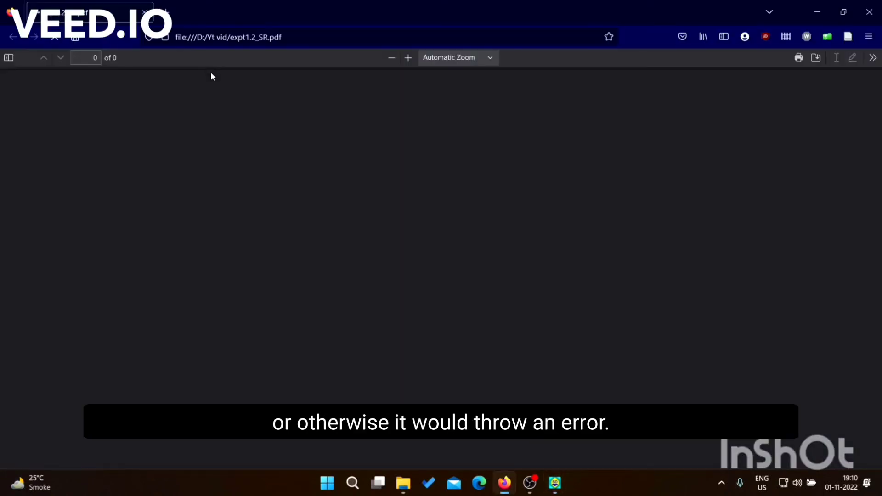
{"action": "scroll", "coordinate": [252, 202], "scroll_direction": "down", "scroll_amount": 4}
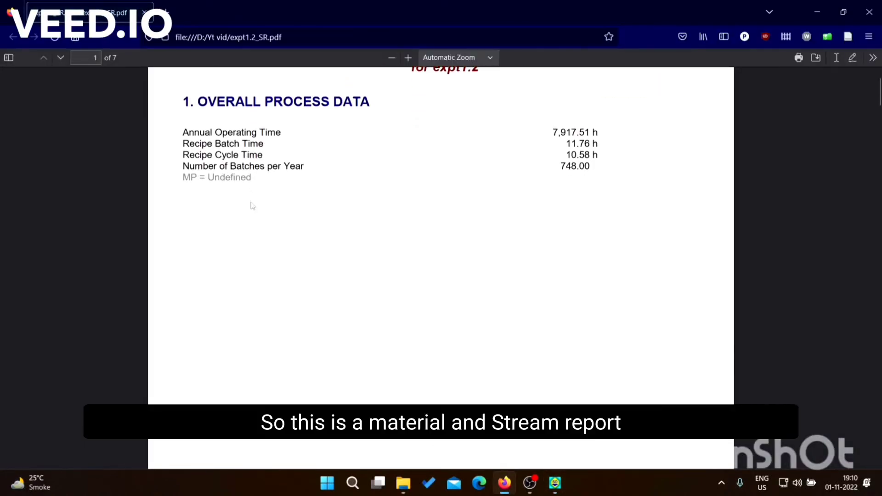
{"action": "scroll", "coordinate": [252, 205], "scroll_direction": "up", "scroll_amount": 2}
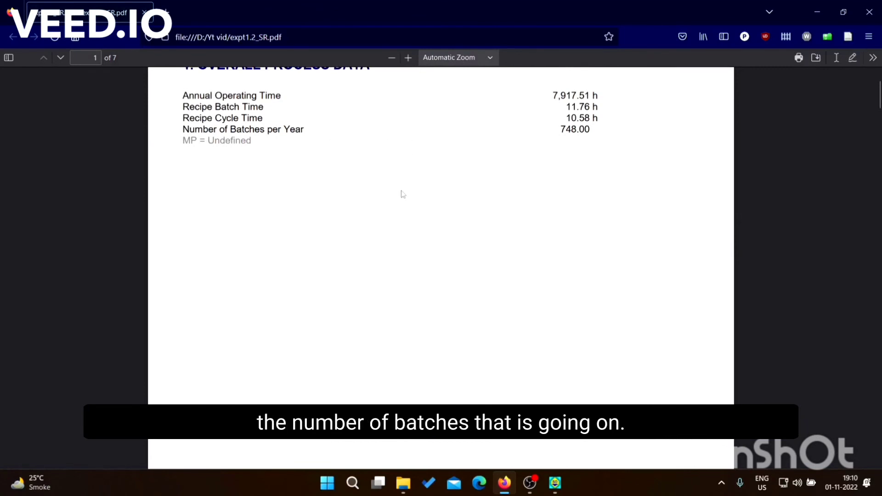
{"action": "scroll", "coordinate": [401, 194], "scroll_direction": "down", "scroll_amount": 10}
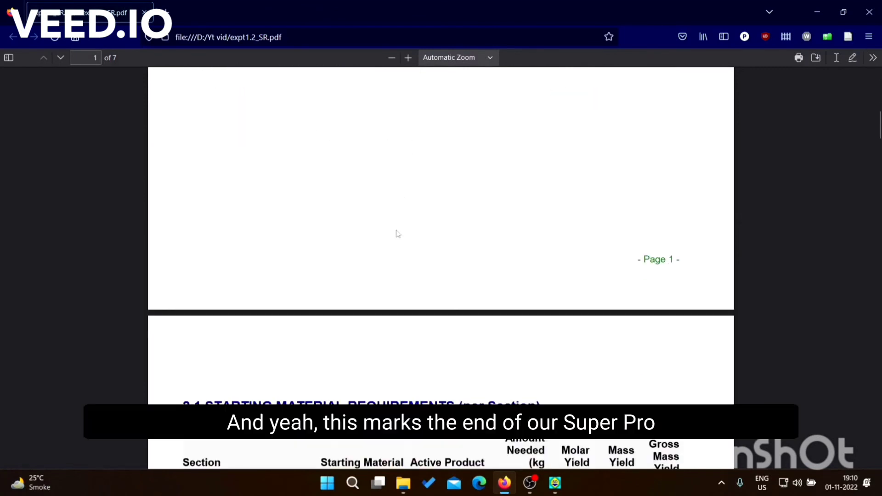
{"action": "scroll", "coordinate": [400, 241], "scroll_direction": "down", "scroll_amount": 5}
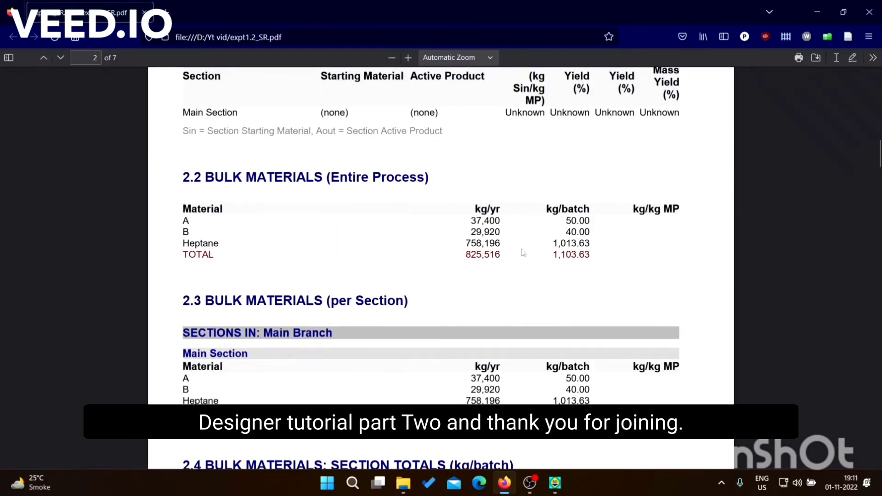
{"action": "left_click", "coordinate": [562, 479]}
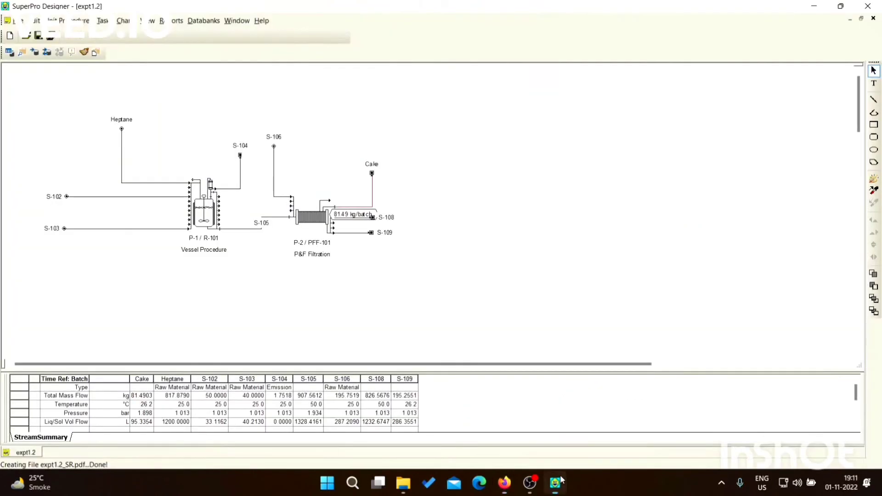